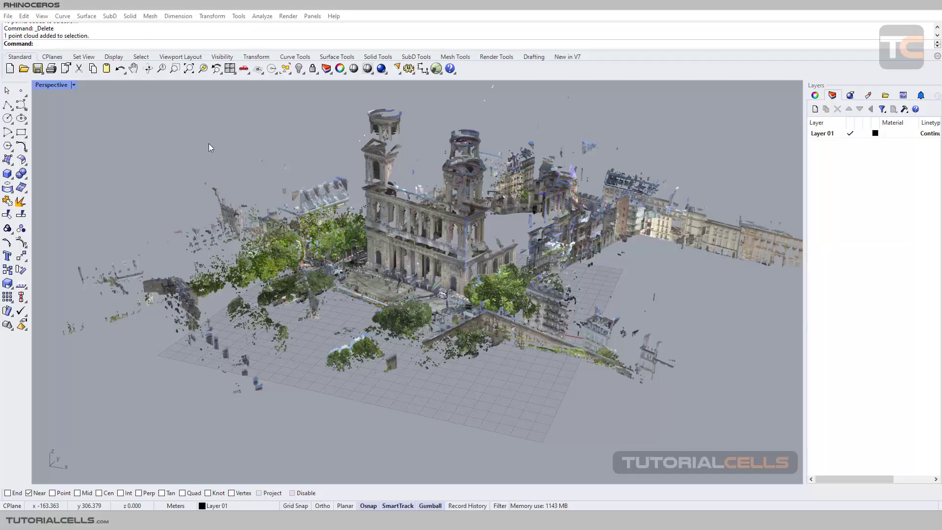
# - Float the Point tool set over the viewport and select the church point cloud to check what it is
pyautogui.click(23, 94)
pyautogui.moveTo(76, 88); pyautogui.dragTo(111, 112)
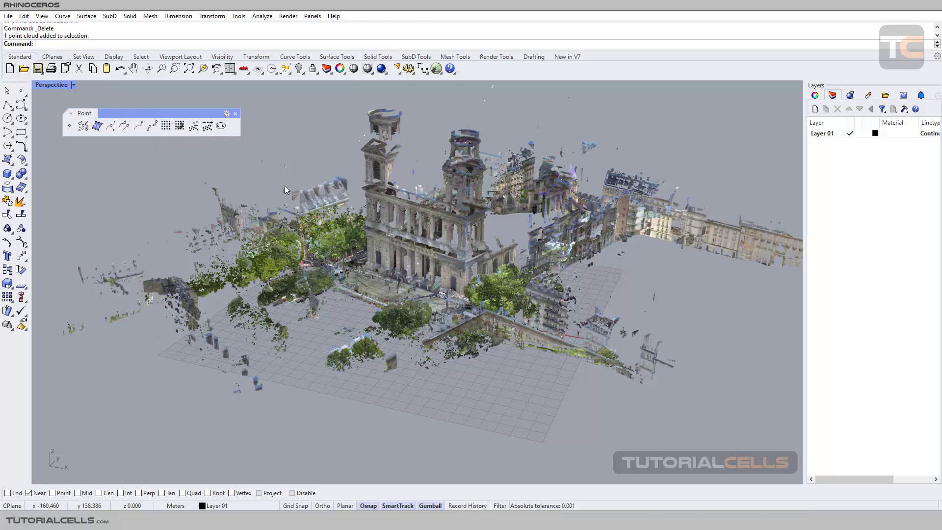
pyautogui.click(469, 246)
pyautogui.click(504, 117)
# - Draw a solid box about 1.4 m high around the red figure standing beside the van in front of the church
pyautogui.moveTo(508, 207)
pyautogui.mouseDown(button='right')
pyautogui.moveTo(458, 210)
pyautogui.moveTo(520, 203)
pyautogui.moveTo(510, 216)
pyautogui.mouseUp(button='right')
pyautogui.scroll(8, 412, 307)
pyautogui.scroll(6, 438, 289)
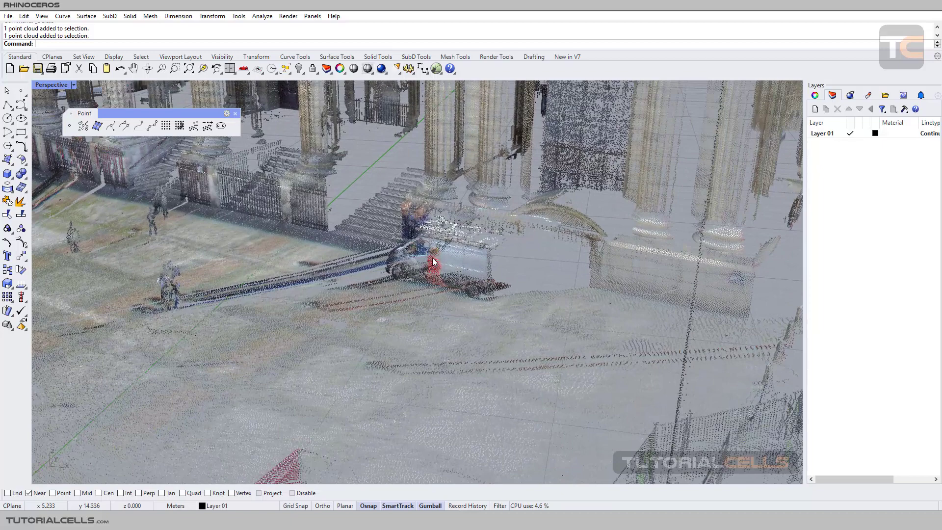
pyautogui.scroll(-2, 431, 281)
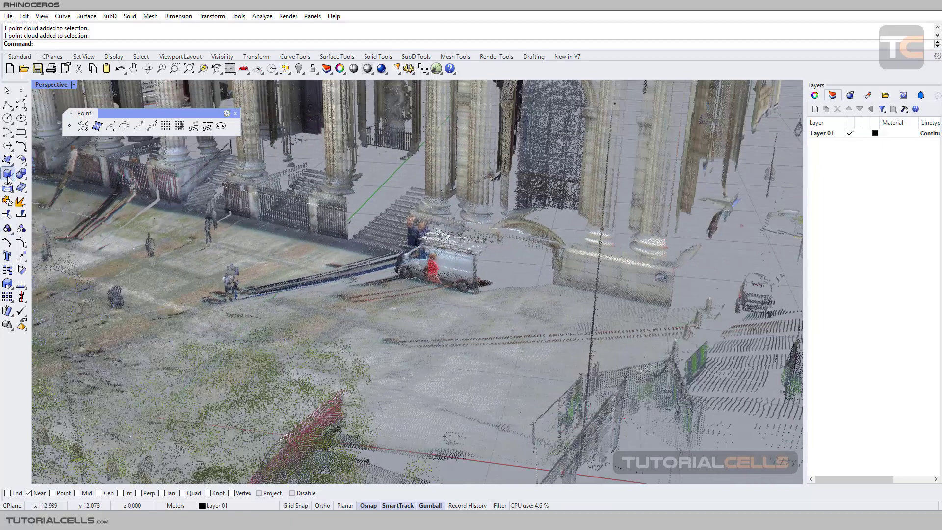
pyautogui.click(8, 176)
pyautogui.click(421, 285)
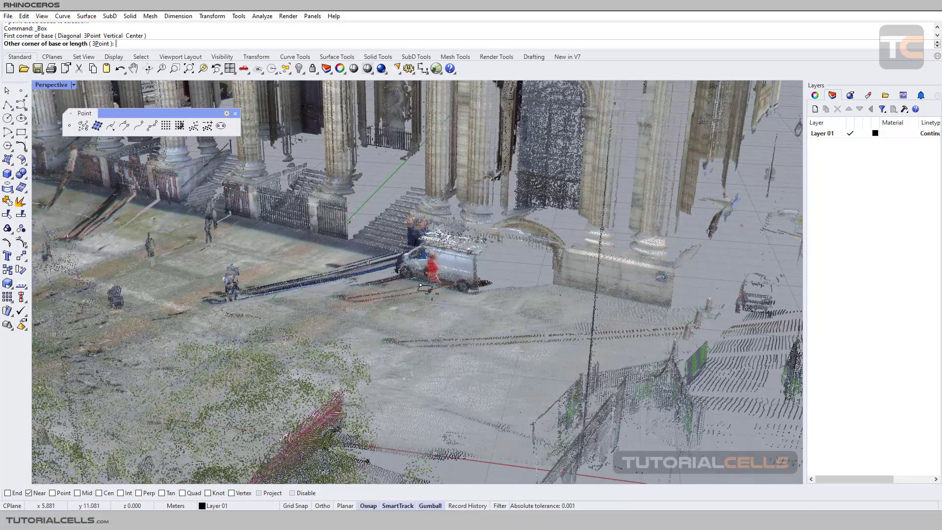
pyautogui.click(433, 294)
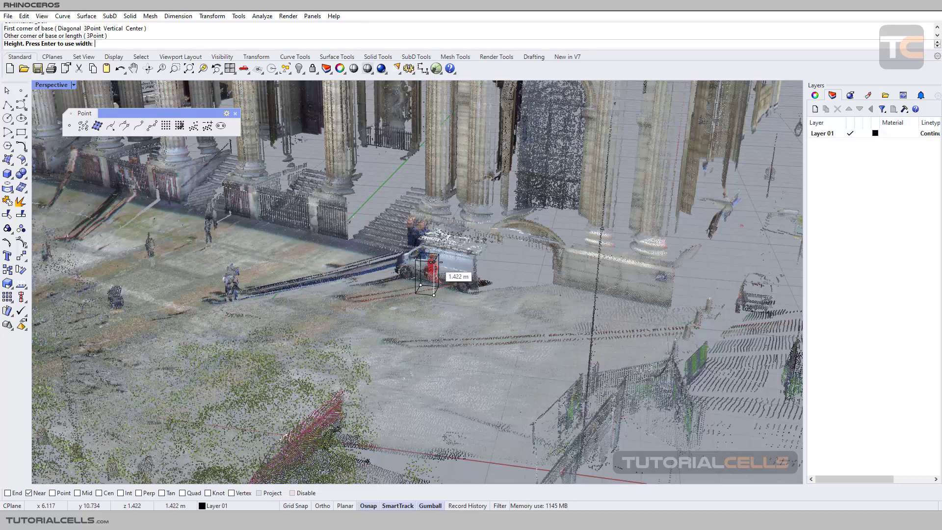
pyautogui.click(434, 265)
# - Examine the point cloud's detail and density, from the whole church down to the street barriers and trees beside it
pyautogui.scroll(-6, 435, 265)
pyautogui.scroll(-5, 436, 264)
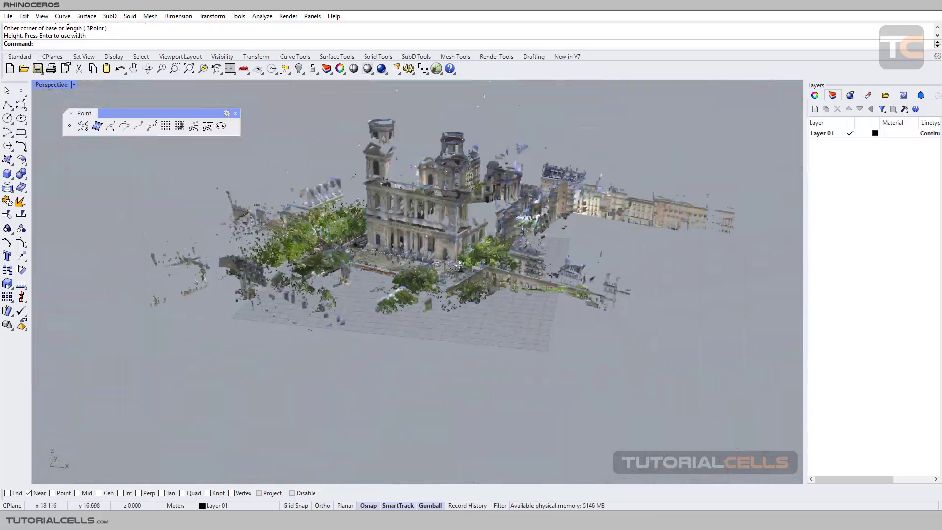
pyautogui.moveTo(436, 265); pyautogui.dragTo(444, 267, button='right')
pyautogui.scroll(5, 452, 269)
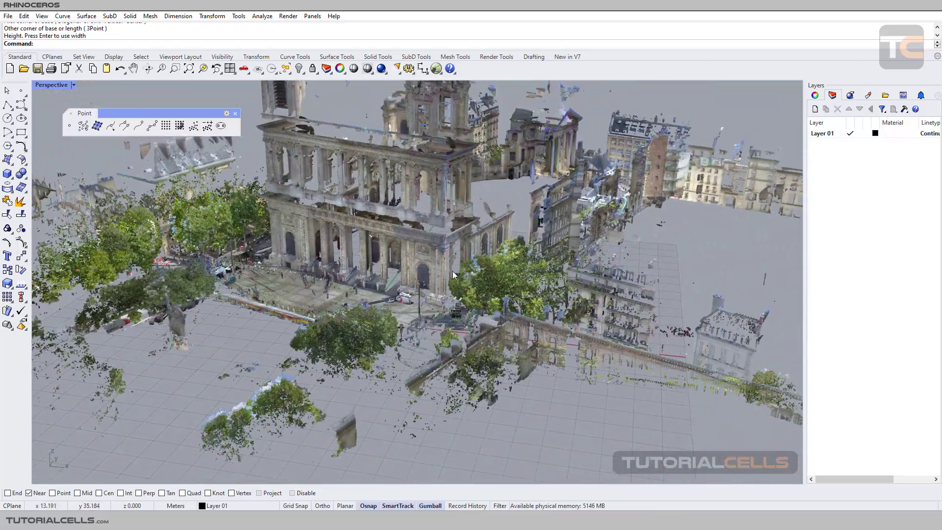
pyautogui.scroll(8, 455, 319)
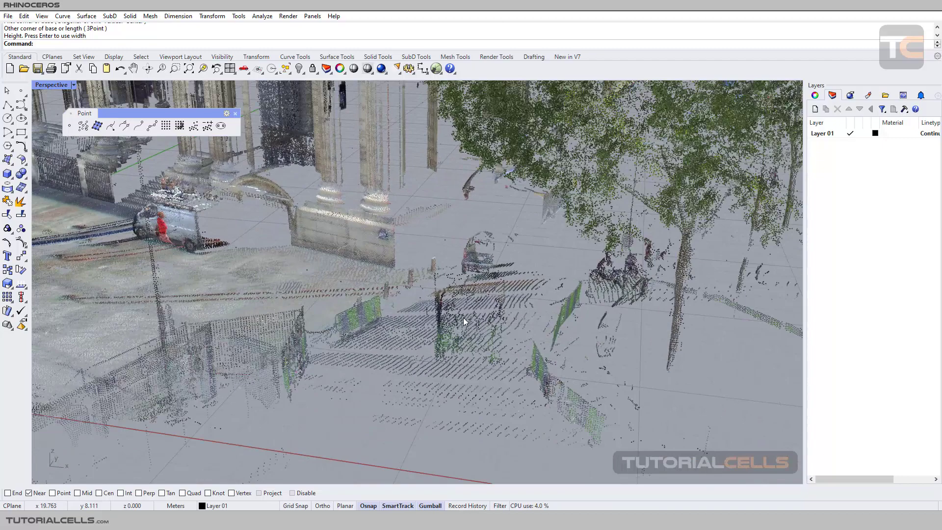
pyautogui.scroll(2, 463, 318)
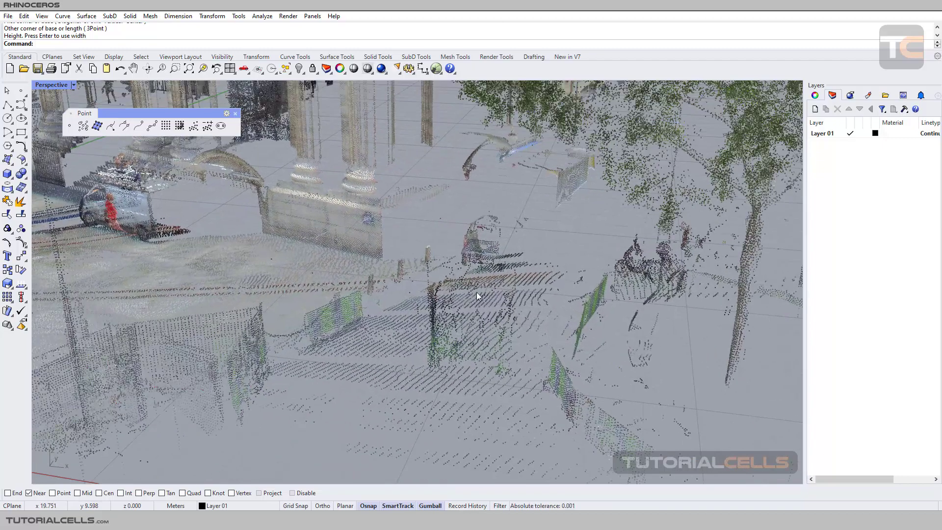
pyautogui.scroll(3, 476, 309)
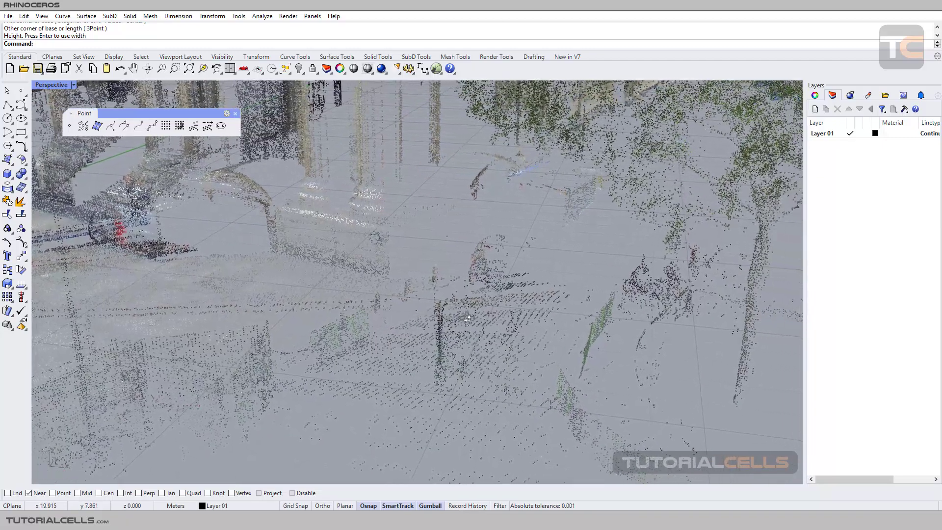
pyautogui.scroll(-5, 468, 319)
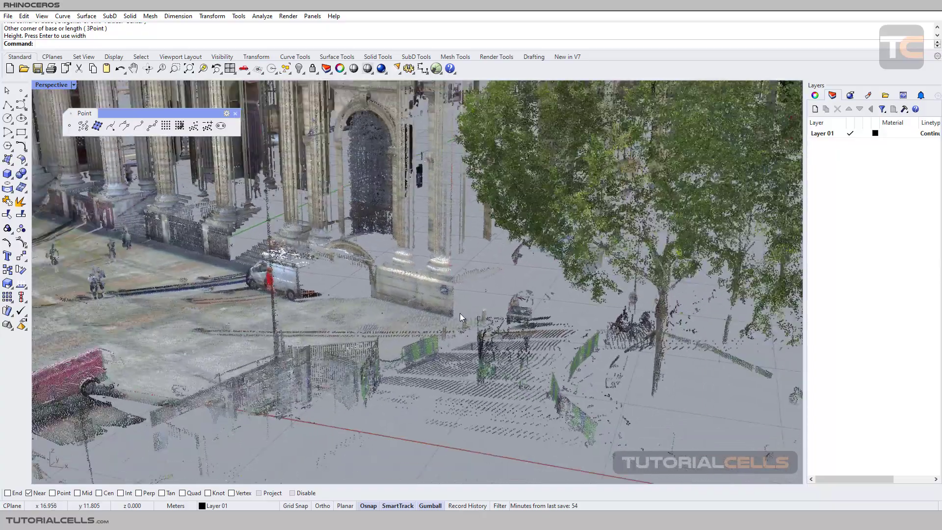
pyautogui.scroll(-8, 460, 313)
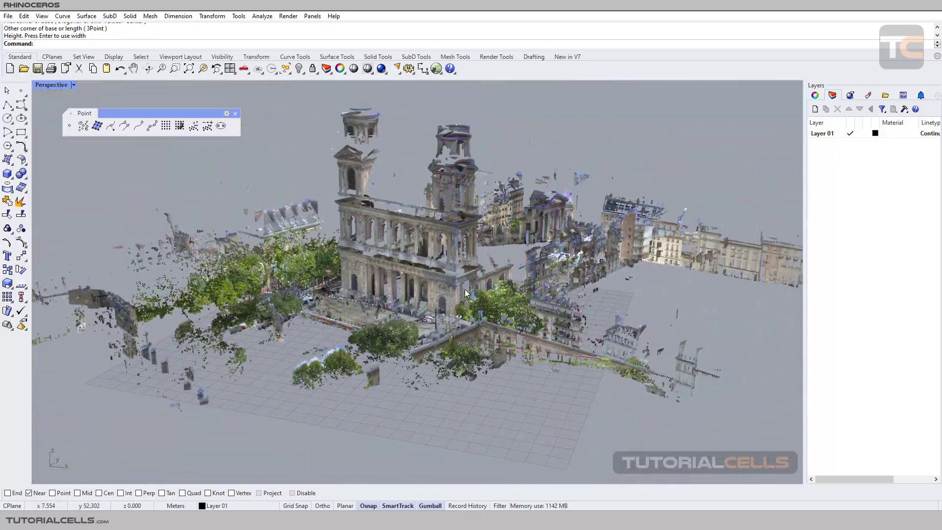
pyautogui.scroll(5, 465, 293)
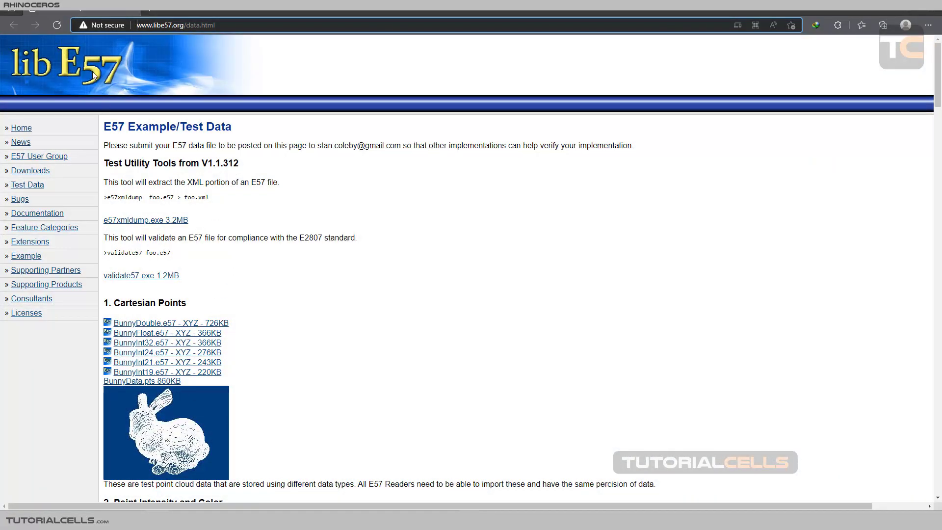
# - Review the libE57 example data page for downloadable E57 point cloud files, including the Trimble StSulpice scan
pyautogui.scroll(-10, 316, 214)
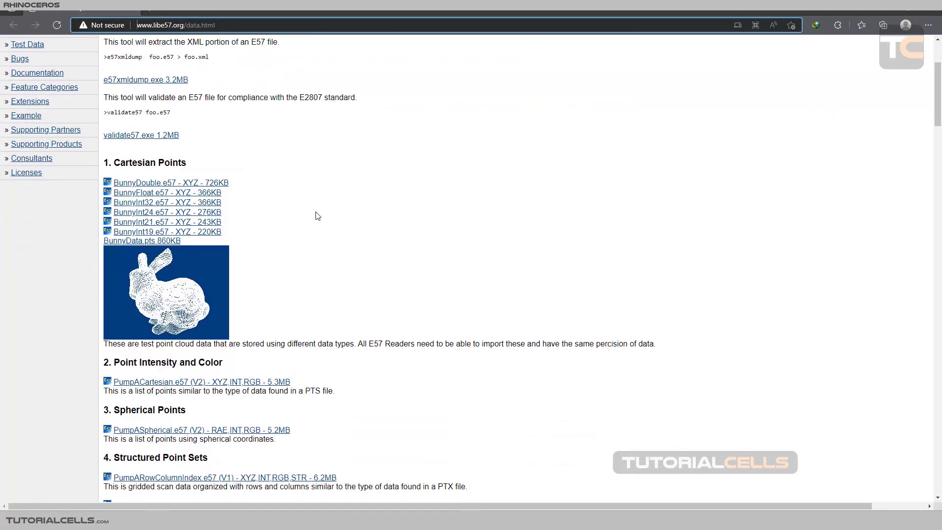
pyautogui.scroll(-12, 316, 215)
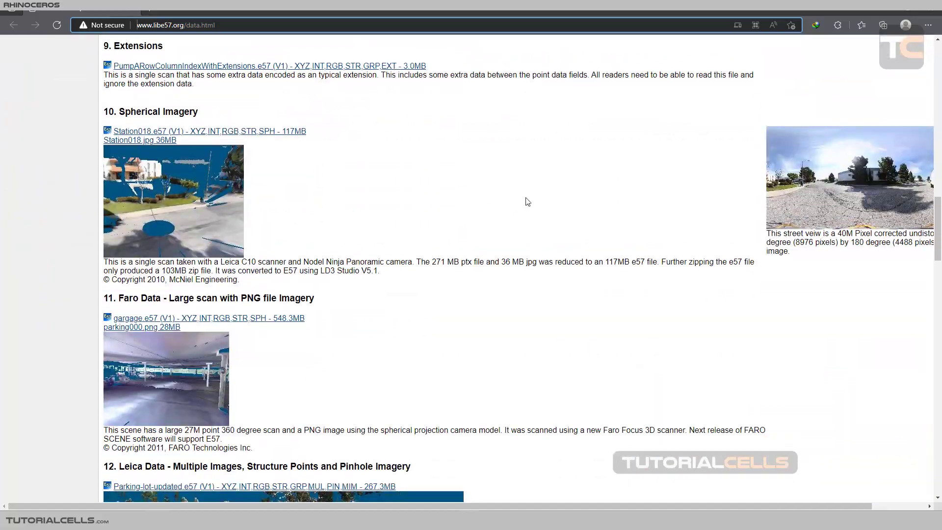
pyautogui.scroll(-5, 494, 213)
pyautogui.scroll(-18, 494, 212)
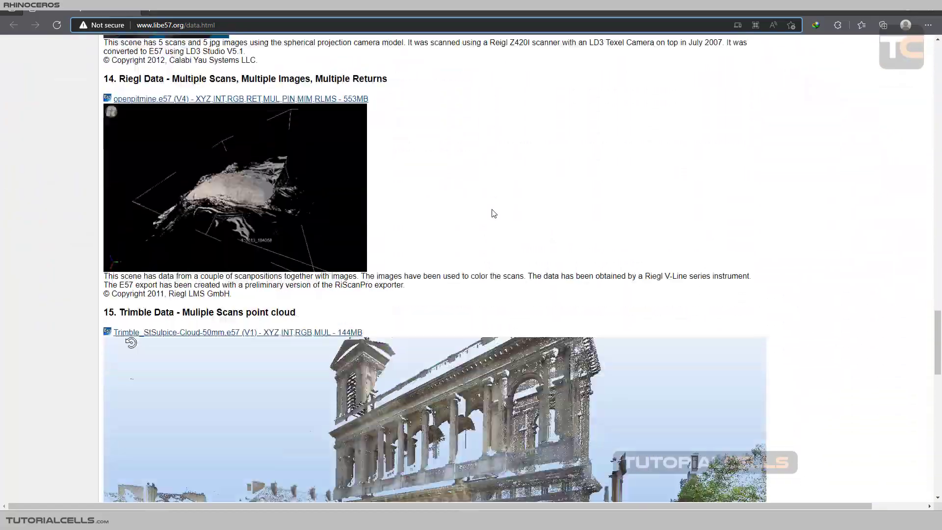
pyautogui.scroll(-13, 423, 196)
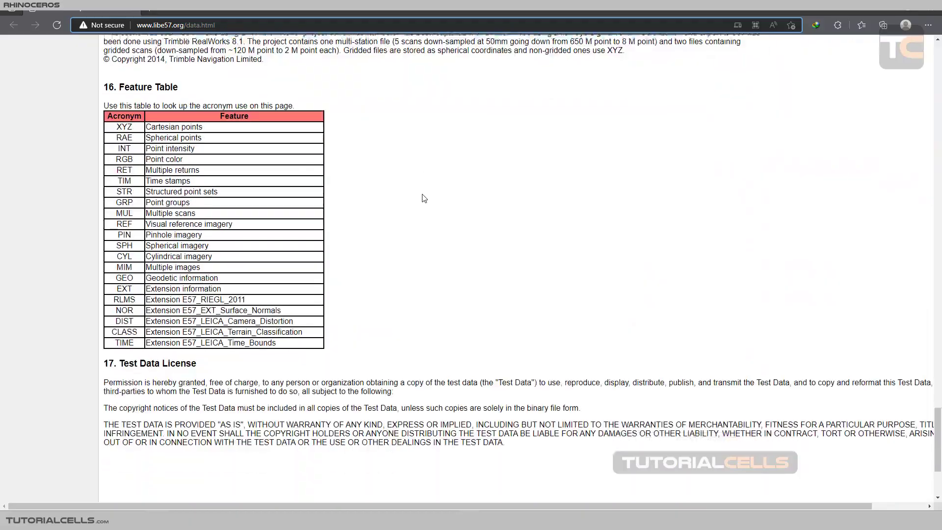
pyautogui.scroll(20, 423, 196)
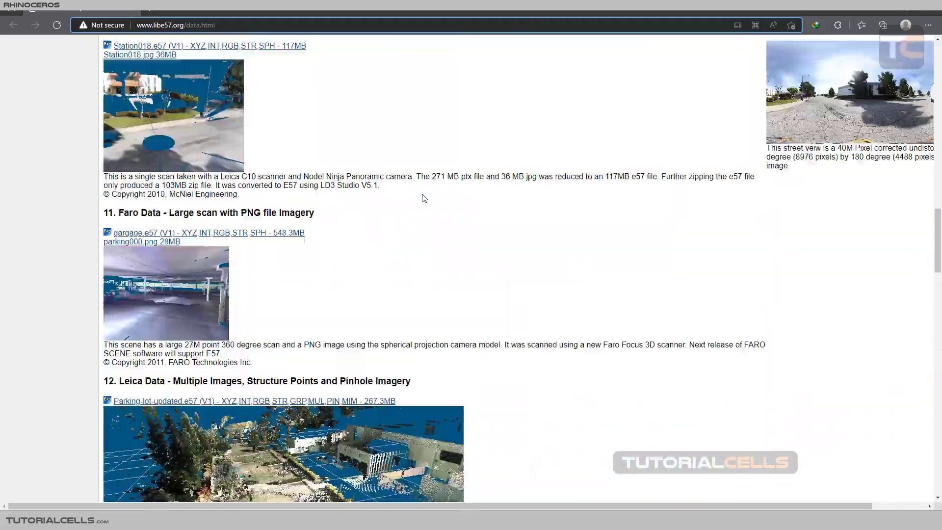
# - Switch back to Rhino and start a new model from the Large Objects - Centimeters template, discarding the unsaved changes
pyautogui.hotkey('alt', 'Tab')
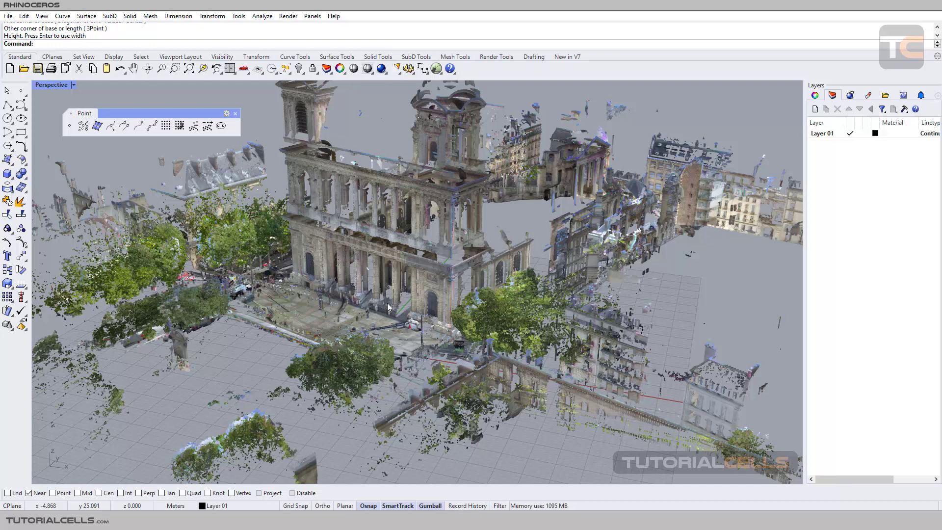
pyautogui.moveTo(388, 307); pyautogui.dragTo(387, 263, button='right')
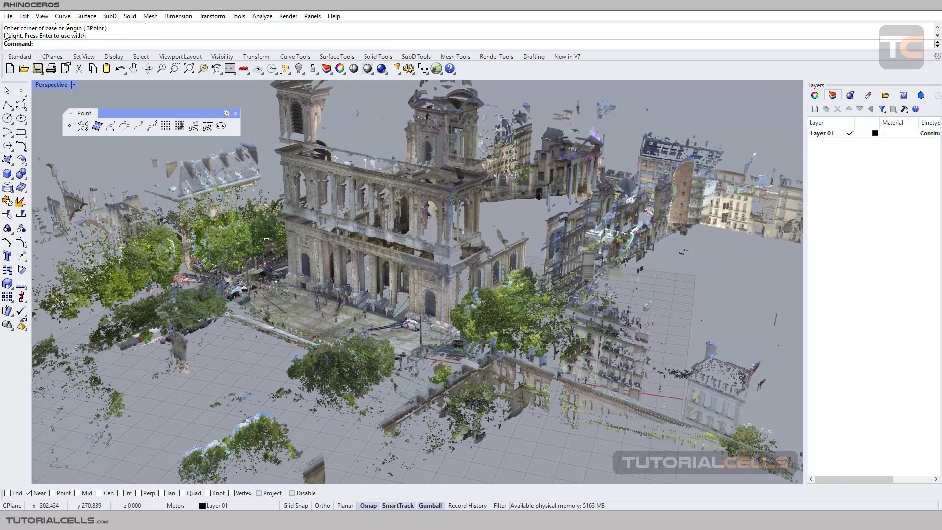
pyautogui.click(8, 16)
pyautogui.click(19, 26)
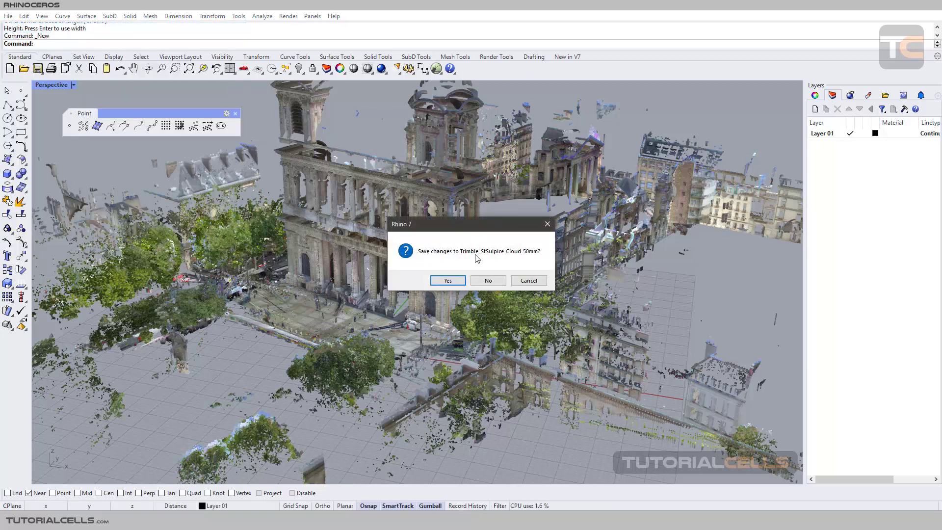
pyautogui.click(489, 281)
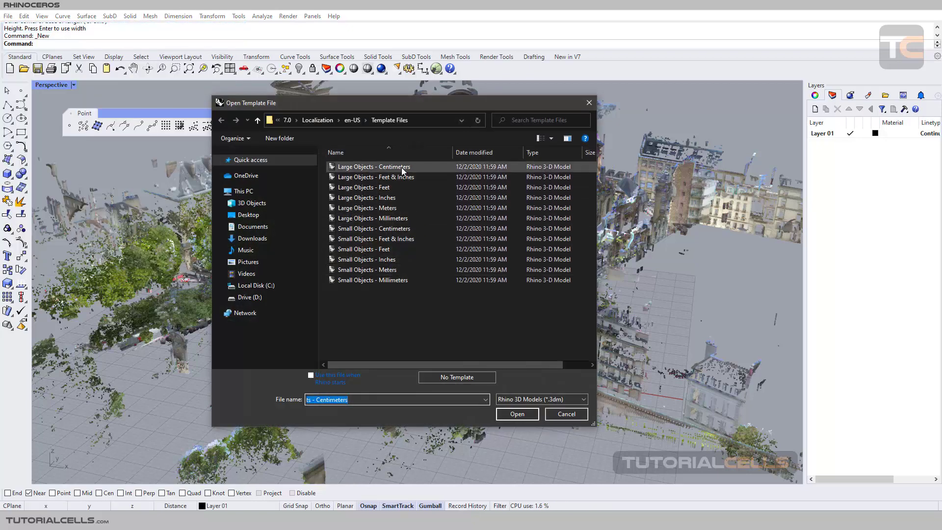
pyautogui.doubleClick(401, 167)
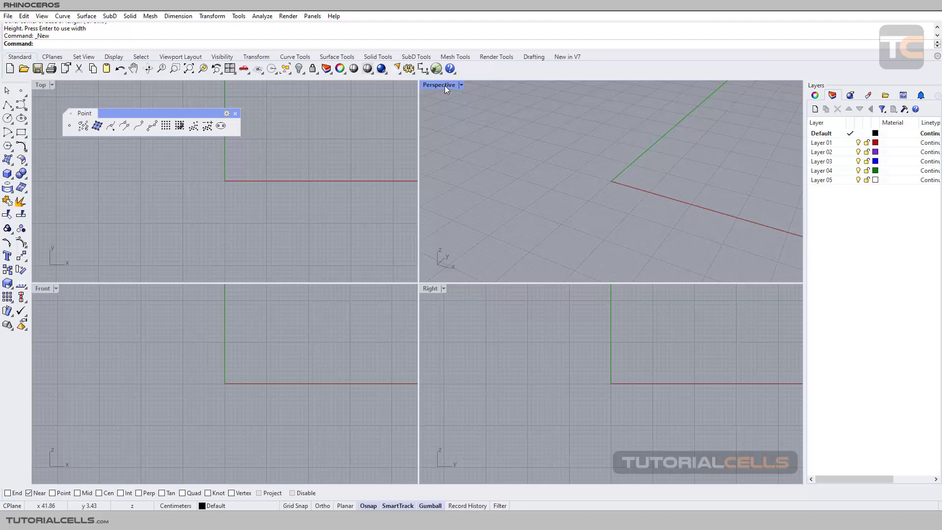
# - Create a 10 × 10 × 10 point grid box near the origin with the Diagonal option in a maximized Perspective viewport
pyautogui.doubleClick(445, 85)
pyautogui.moveTo(426, 252)
pyautogui.mouseDown(button='right')
pyautogui.moveTo(439, 263)
pyautogui.moveTo(433, 238)
pyautogui.mouseUp(button='right')
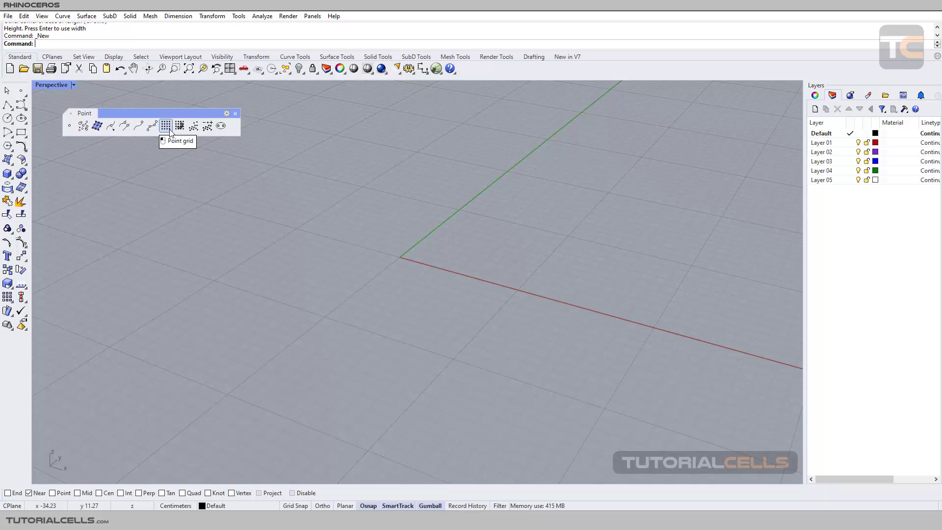
pyautogui.click(165, 126)
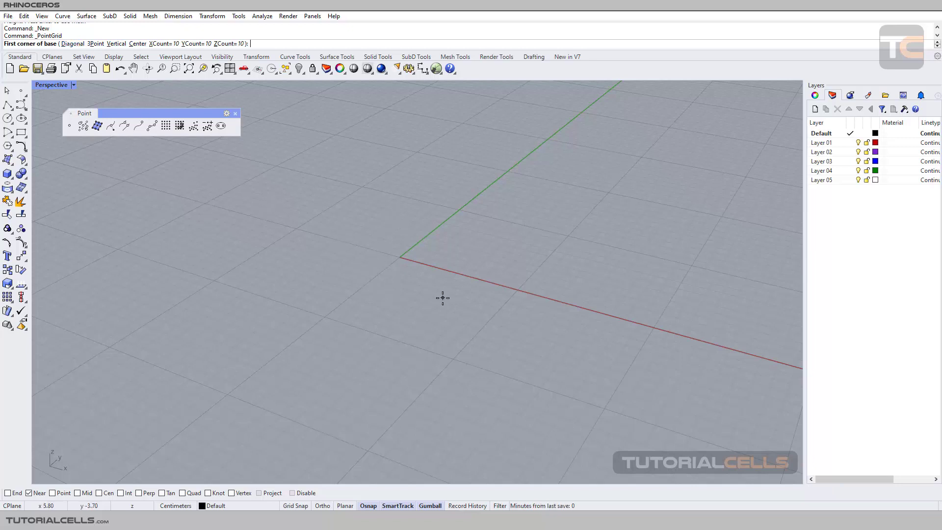
pyautogui.click(74, 45)
pyautogui.click(313, 283)
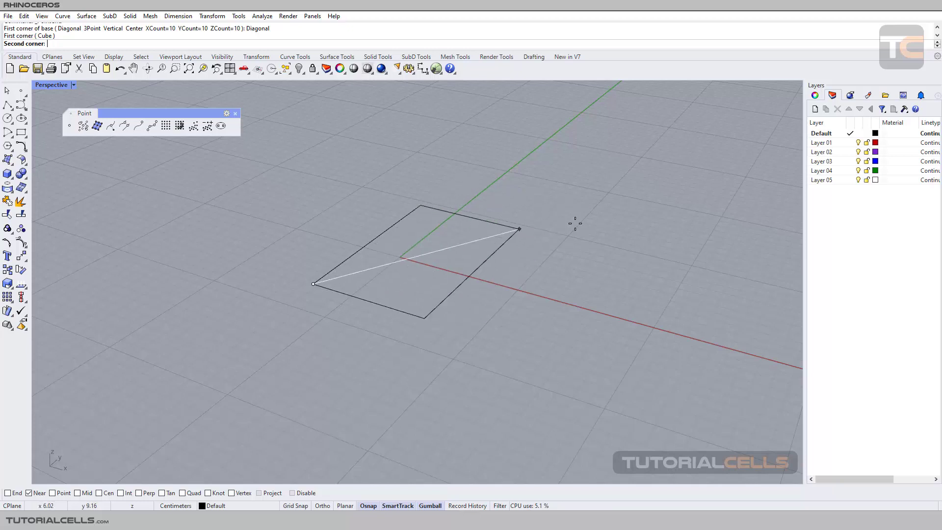
pyautogui.click(564, 205)
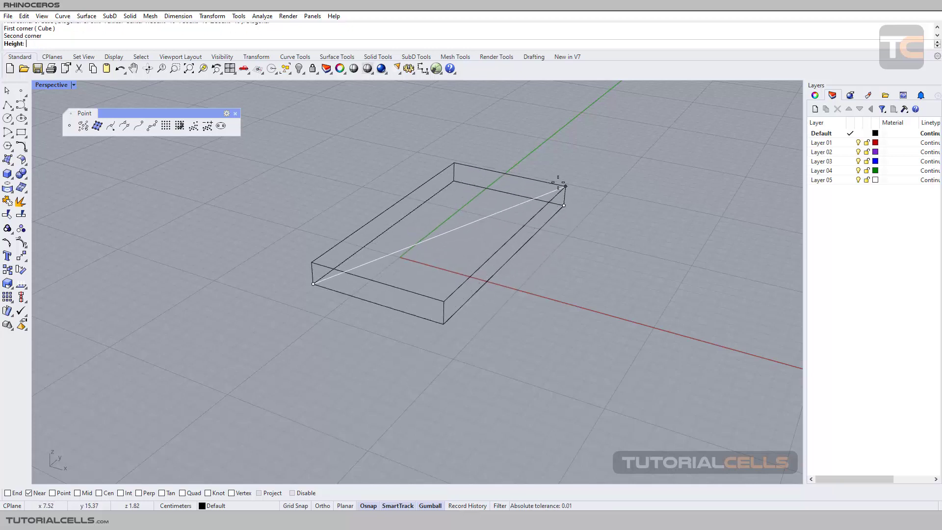
pyautogui.click(568, 148)
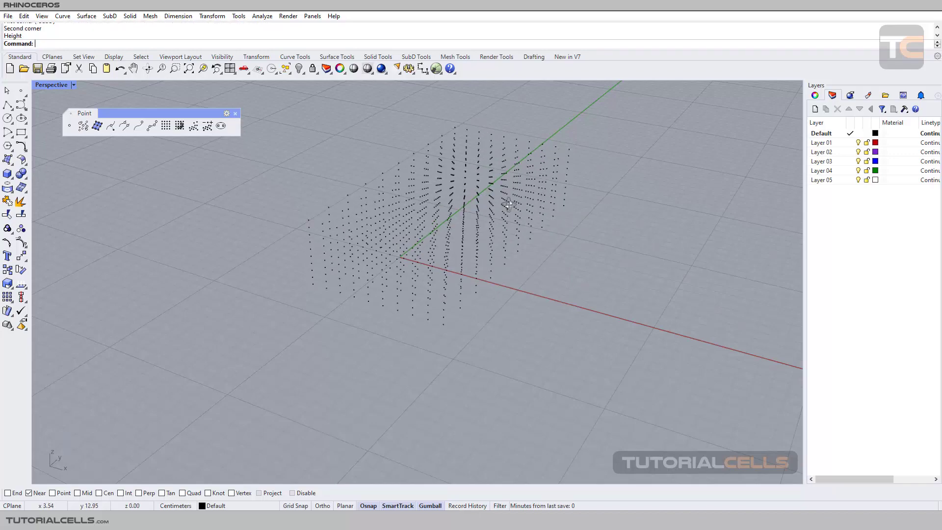
pyautogui.moveTo(509, 205)
pyautogui.mouseDown(button='right')
pyautogui.moveTo(479, 172)
pyautogui.moveTo(563, 168)
pyautogui.moveTo(499, 194)
pyautogui.mouseUp(button='right')
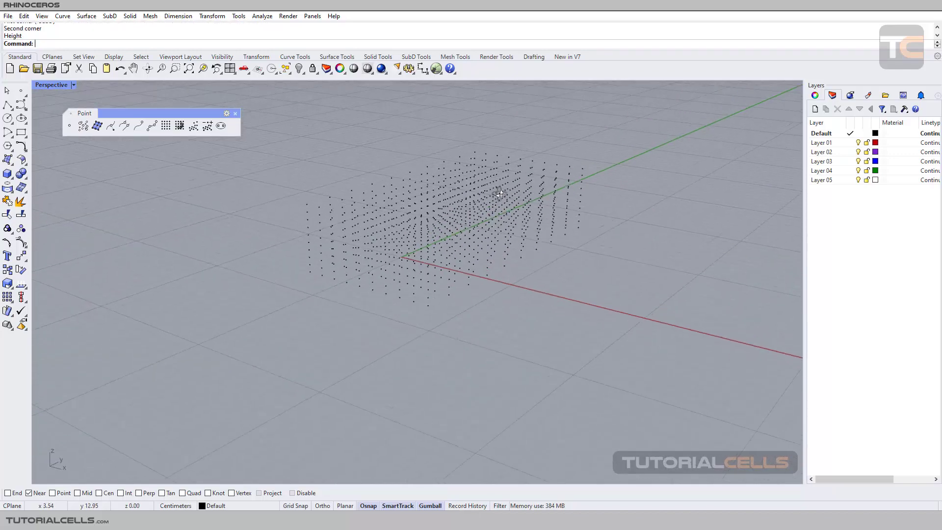
# - Explode the point grid's point cloud into individual points
pyautogui.click(496, 199)
pyautogui.scroll(3, 470, 203)
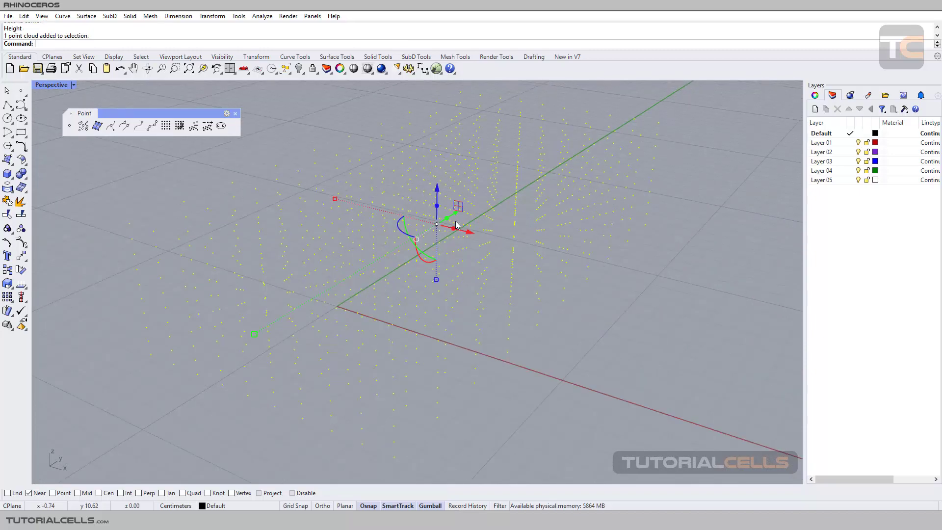
pyautogui.scroll(-5, 456, 227)
pyautogui.scroll(2, 437, 229)
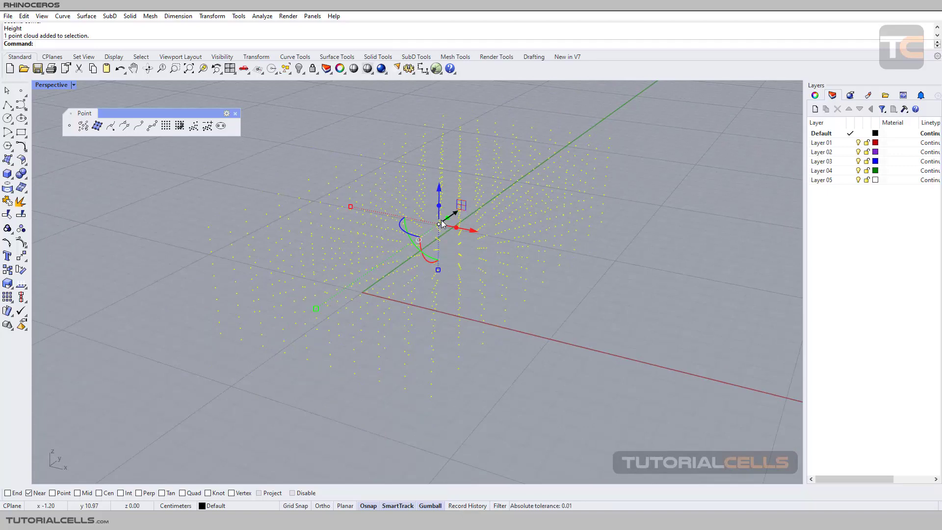
pyautogui.moveTo(442, 224); pyautogui.dragTo(435, 216, button='right')
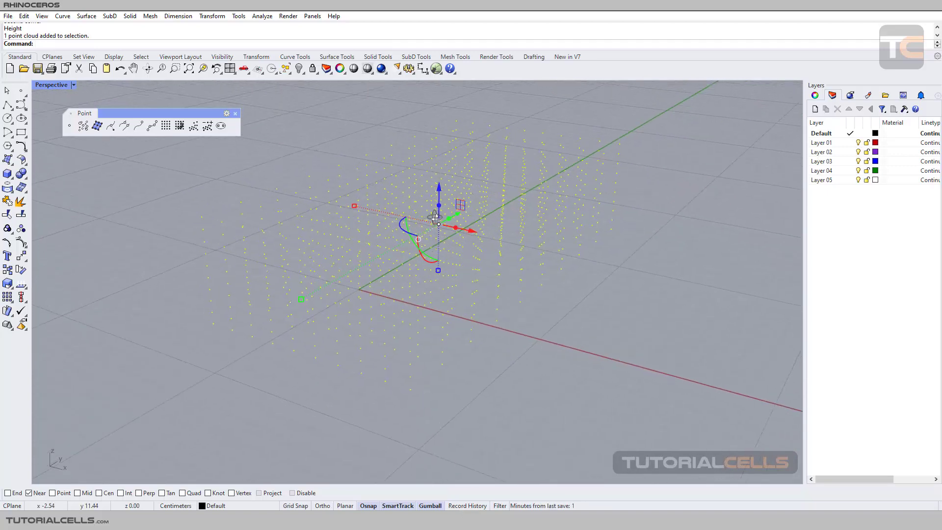
pyautogui.click(21, 202)
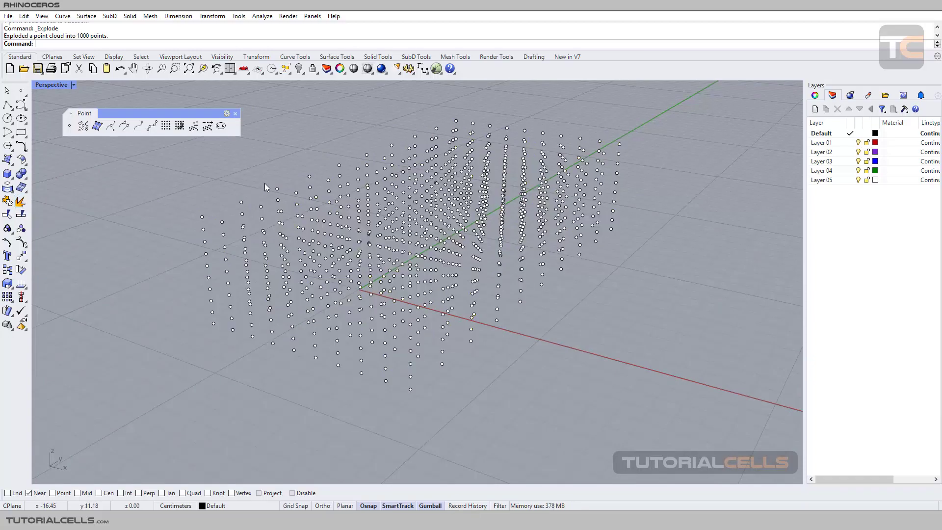
pyautogui.moveTo(264, 183); pyautogui.dragTo(326, 196, button='right')
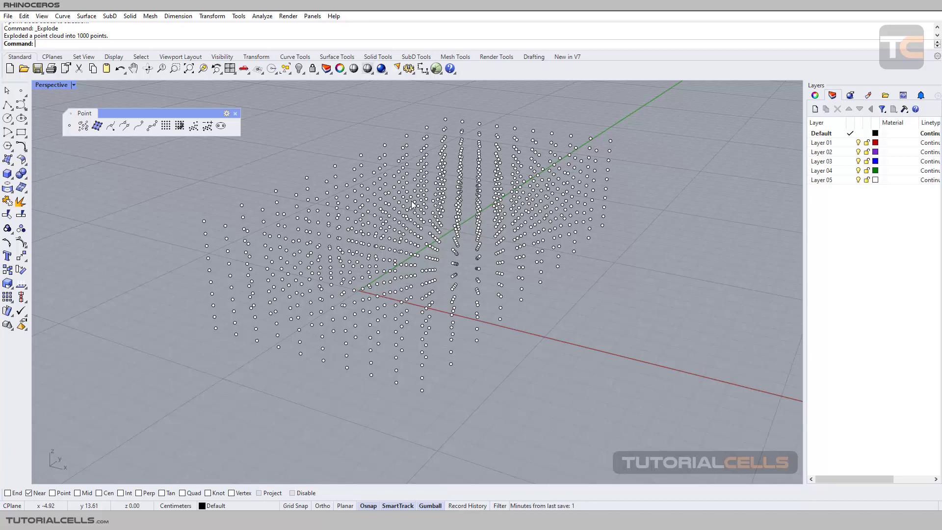
pyautogui.scroll(-2, 457, 225)
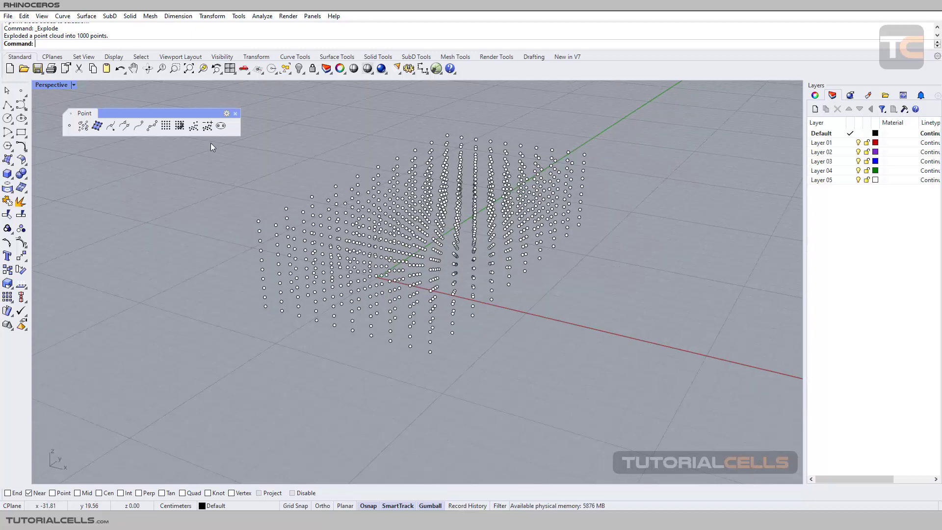
# - Combine all the separate points of the exploded grid into a single point cloud, keeping the UsePointColors=Yes option
pyautogui.click(193, 127)
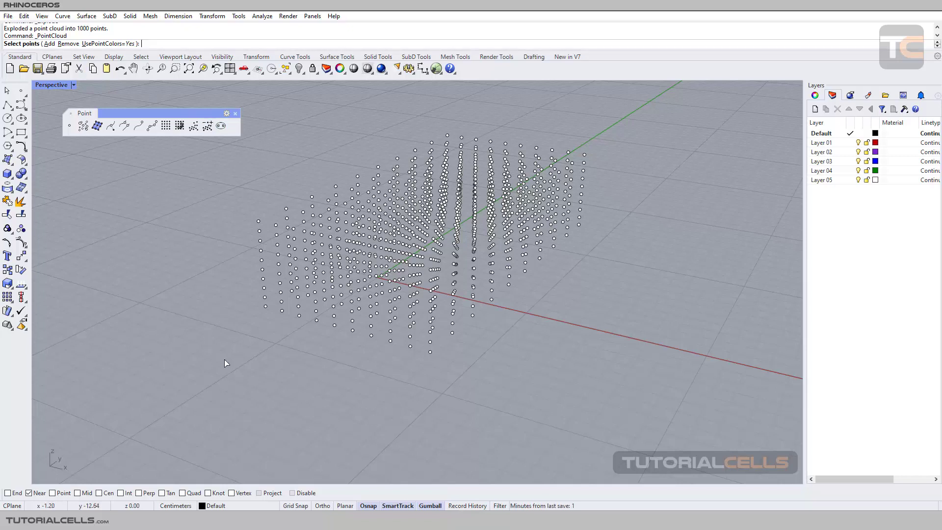
pyautogui.moveTo(192, 363); pyautogui.dragTo(670, 108)
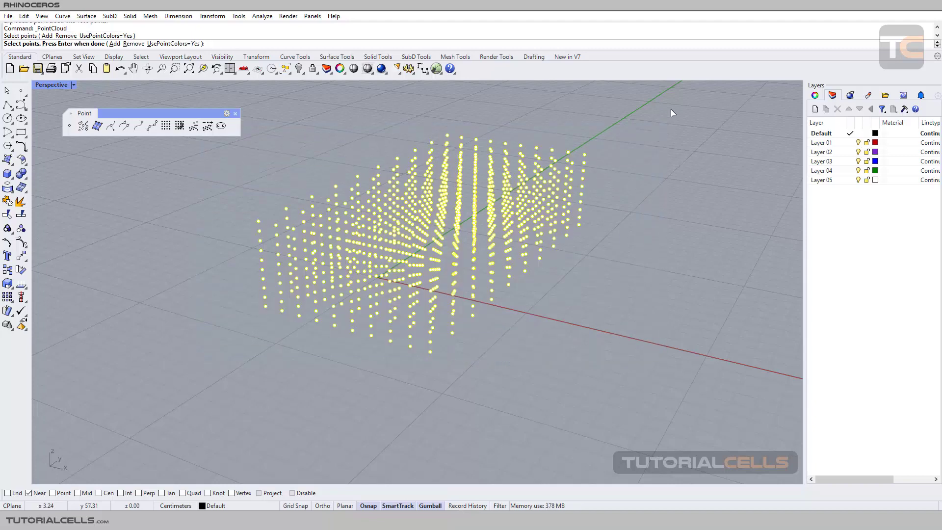
pyautogui.press('Return')
pyautogui.scroll(5, 471, 215)
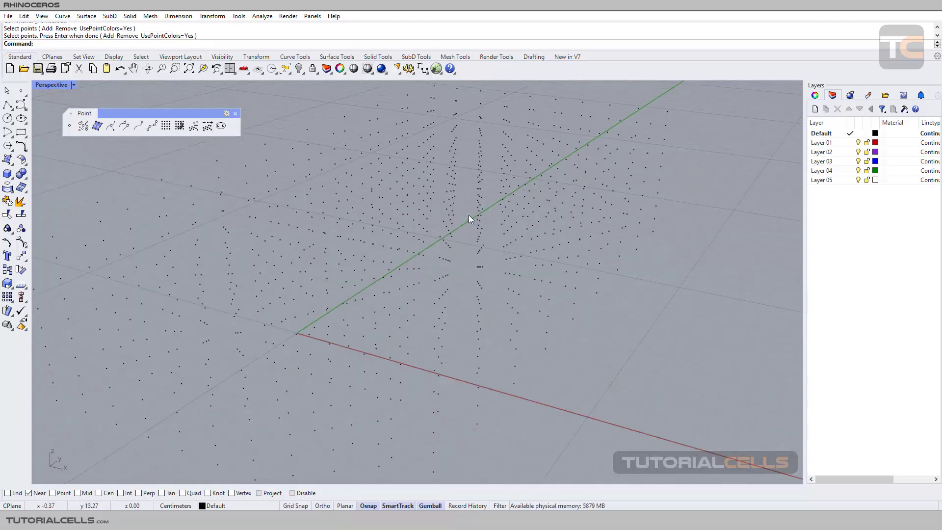
# - Select the combined point cloud and delete it from the model
pyautogui.click(478, 214)
pyautogui.scroll(-5, 478, 214)
pyautogui.scroll(3, 479, 214)
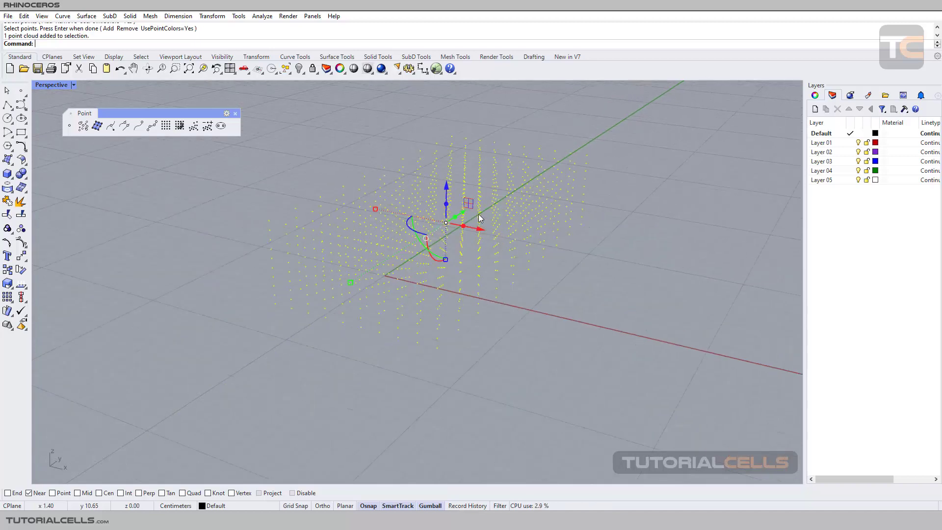
pyautogui.press('Delete')
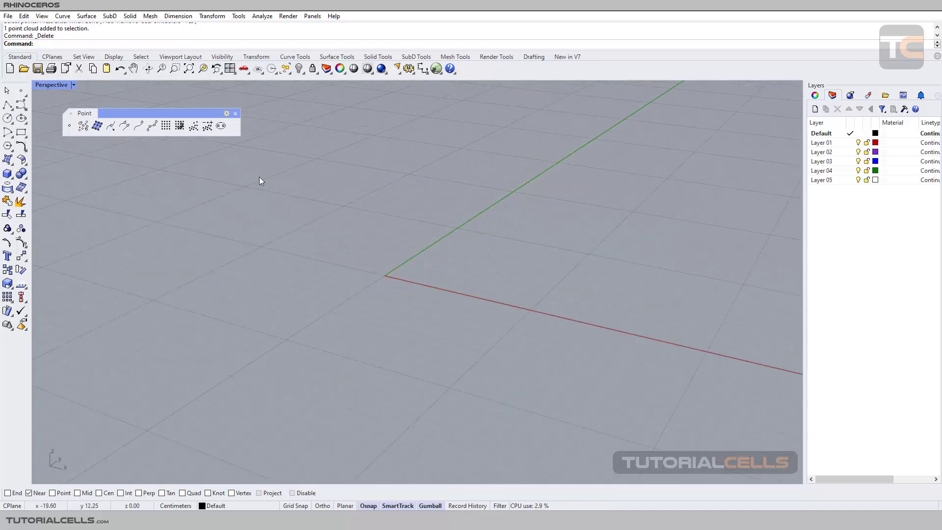
# - Create a 10 × 10 × 10 point grid box near the origin with the Center option, and delete it
pyautogui.click(165, 127)
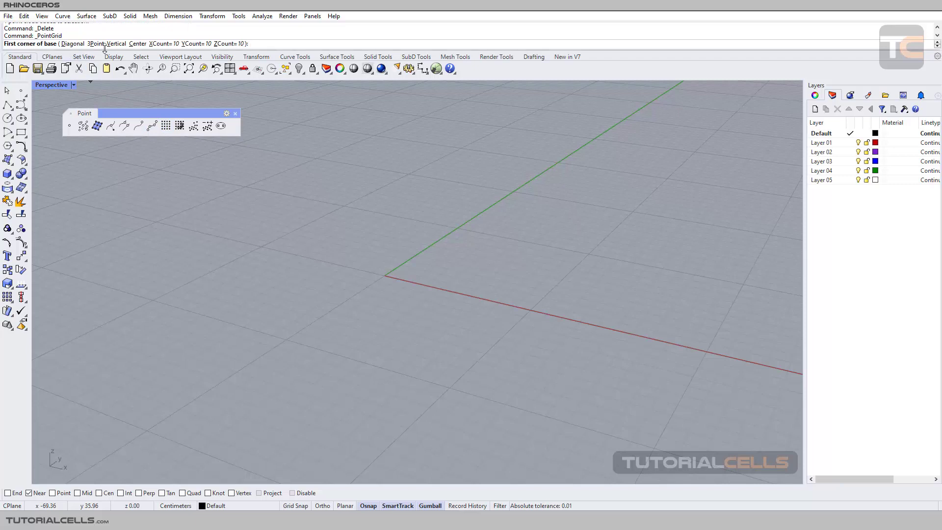
pyautogui.click(138, 44)
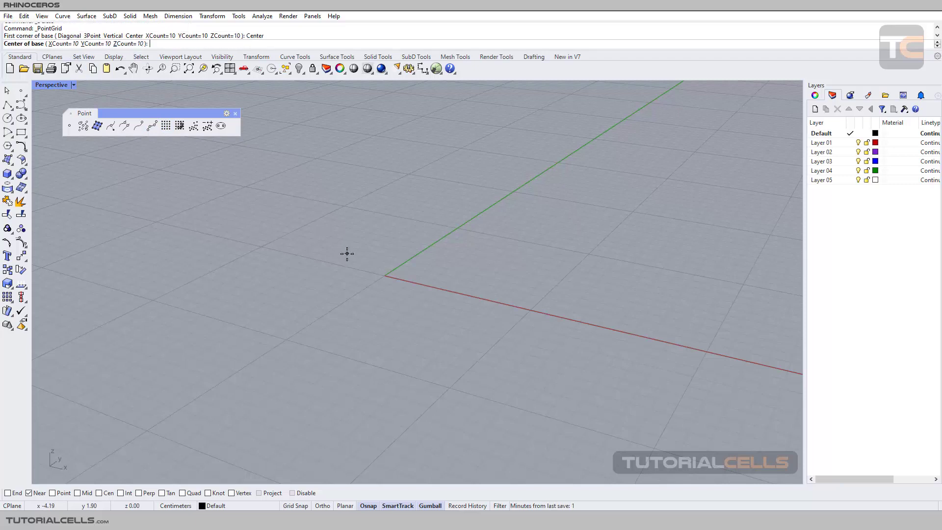
pyautogui.click(355, 254)
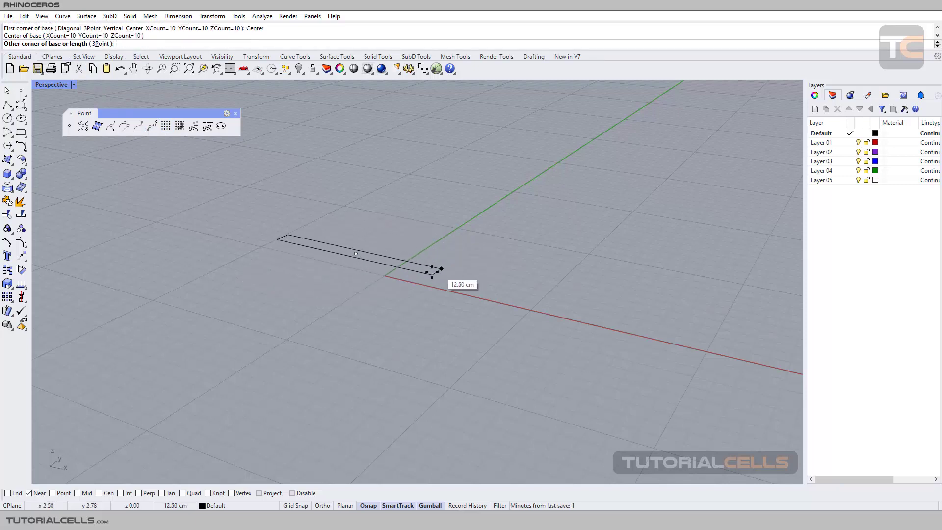
pyautogui.click(495, 227)
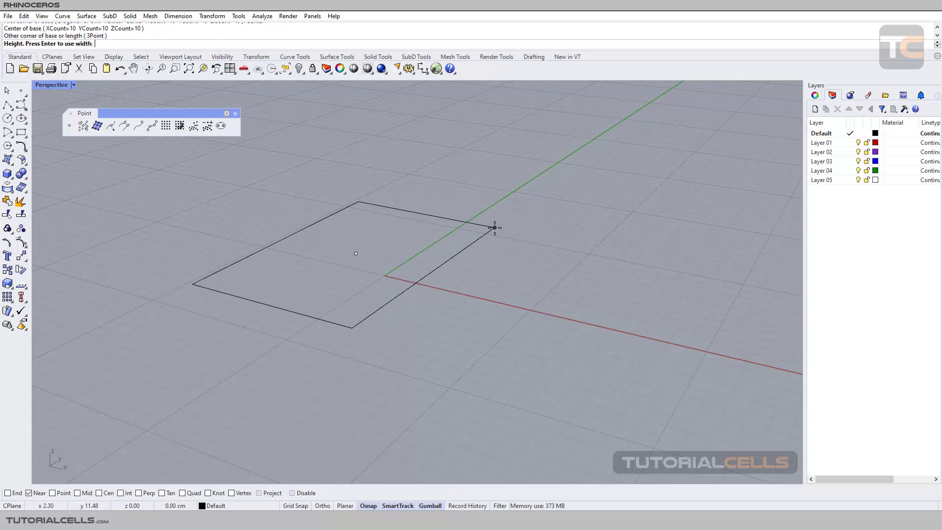
pyautogui.click(496, 186)
pyautogui.click(456, 219)
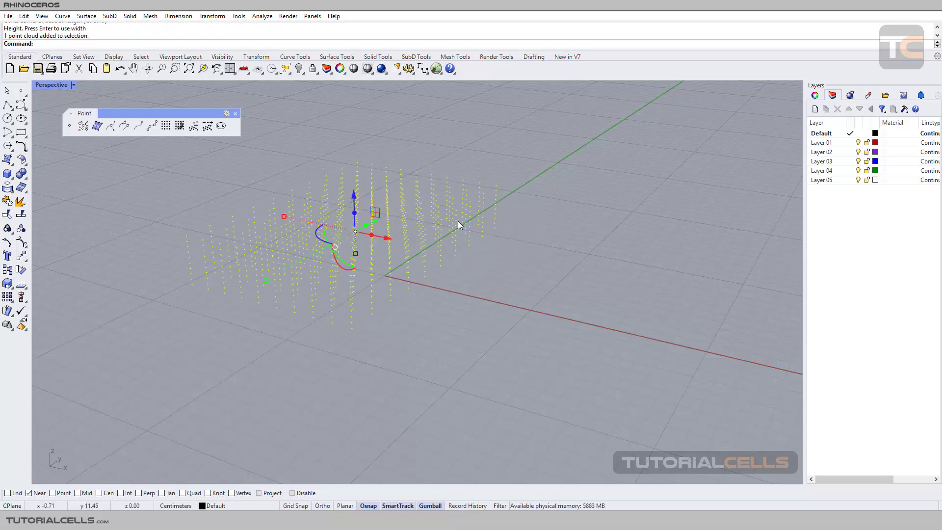
pyautogui.press('Delete')
# - Create a 10 × 10 × 10 point grid box near the origin with the 3Point option, and delete it
pyautogui.click(166, 126)
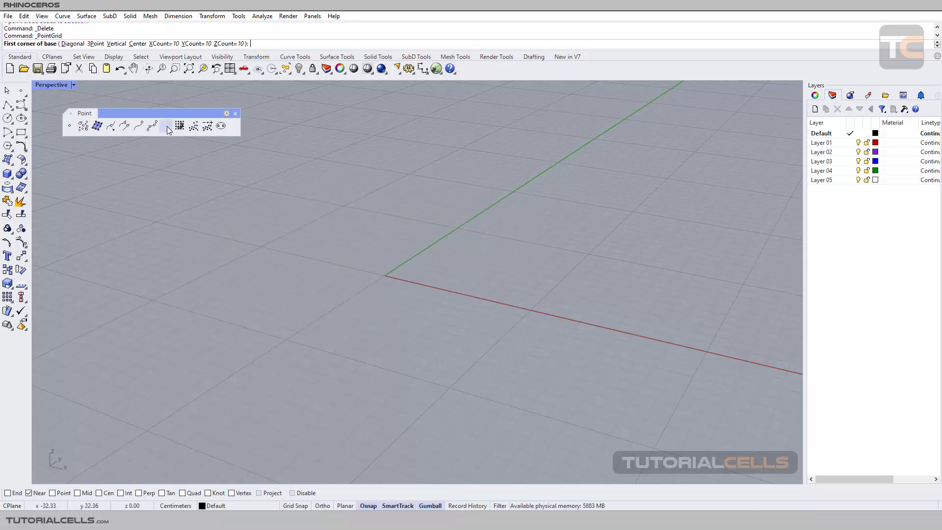
pyautogui.click(92, 43)
pyautogui.click(293, 284)
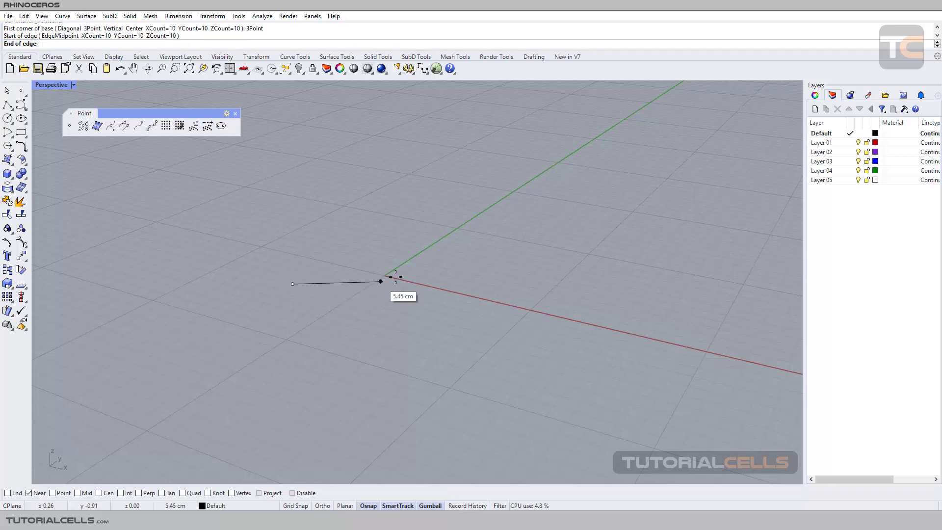
pyautogui.click(420, 270)
pyautogui.click(449, 198)
pyautogui.click(423, 302)
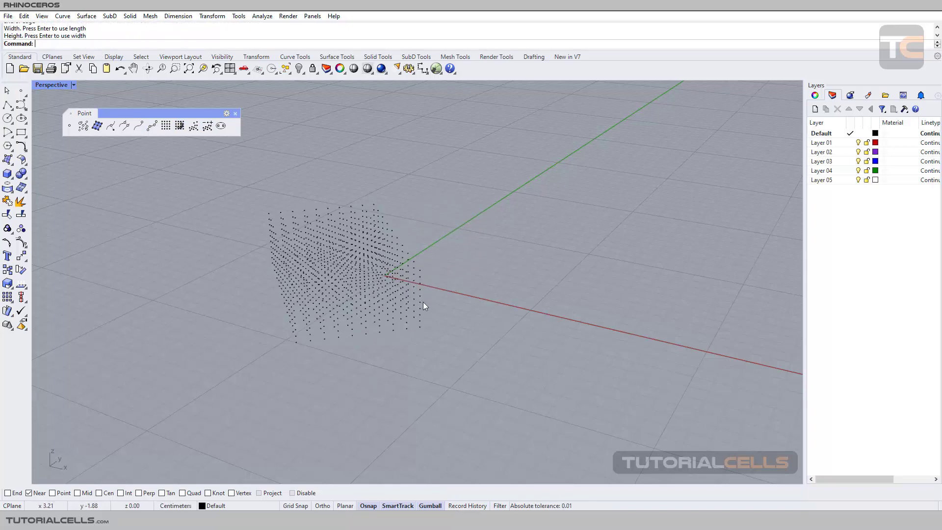
pyautogui.click(399, 276)
pyautogui.press('Delete')
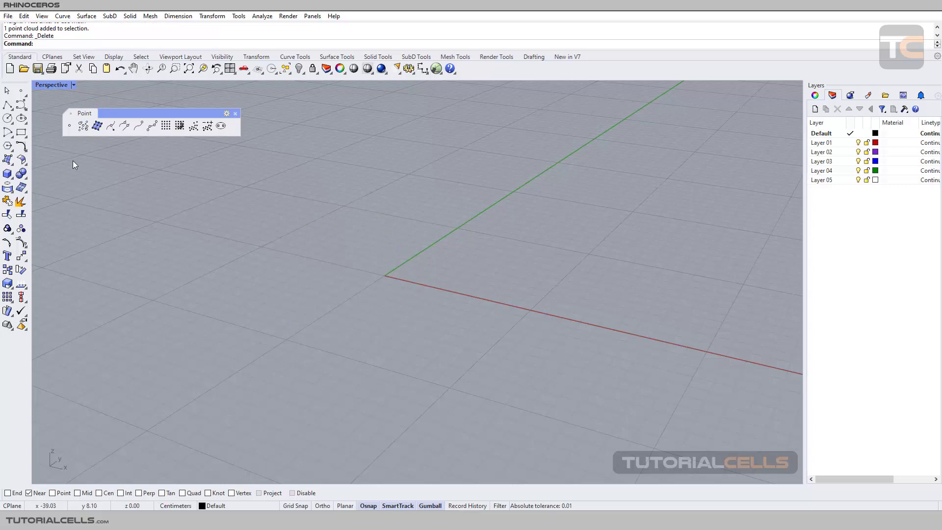
# - Create an upright 10 × 10 × 10 point grid near the origin with the Vertical option, and delete it
pyautogui.click(160, 129)
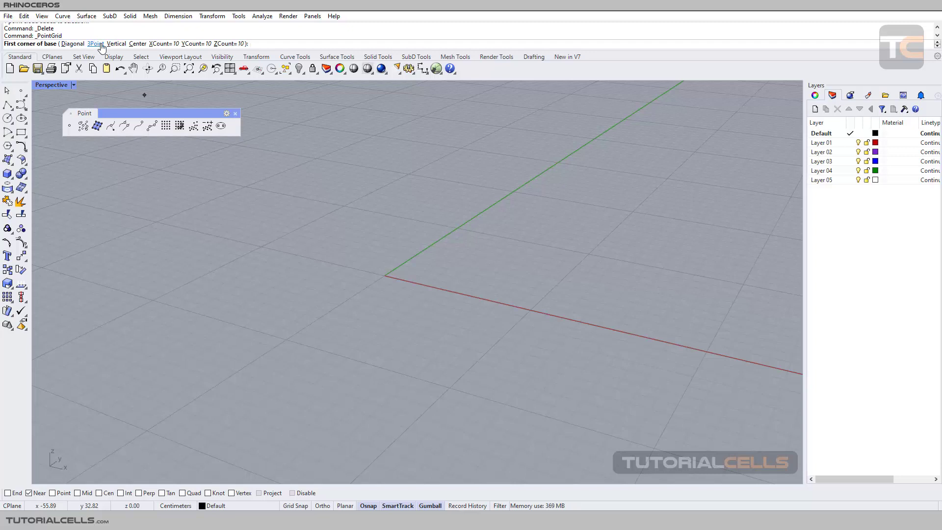
pyautogui.click(128, 43)
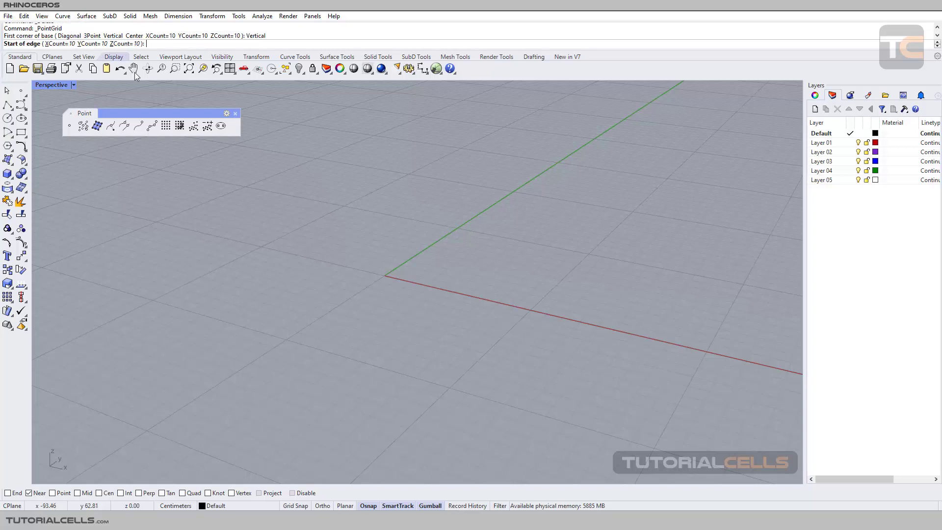
pyautogui.click(314, 239)
pyautogui.click(464, 271)
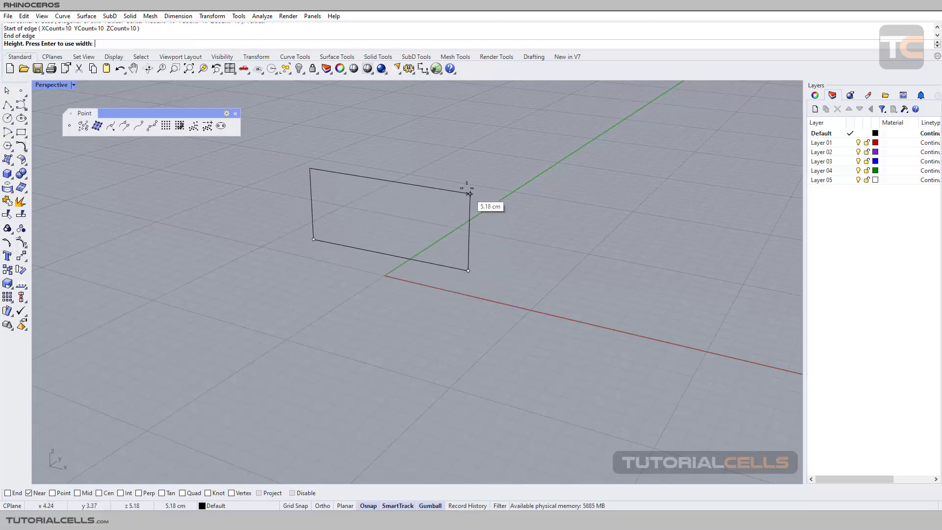
pyautogui.click(465, 154)
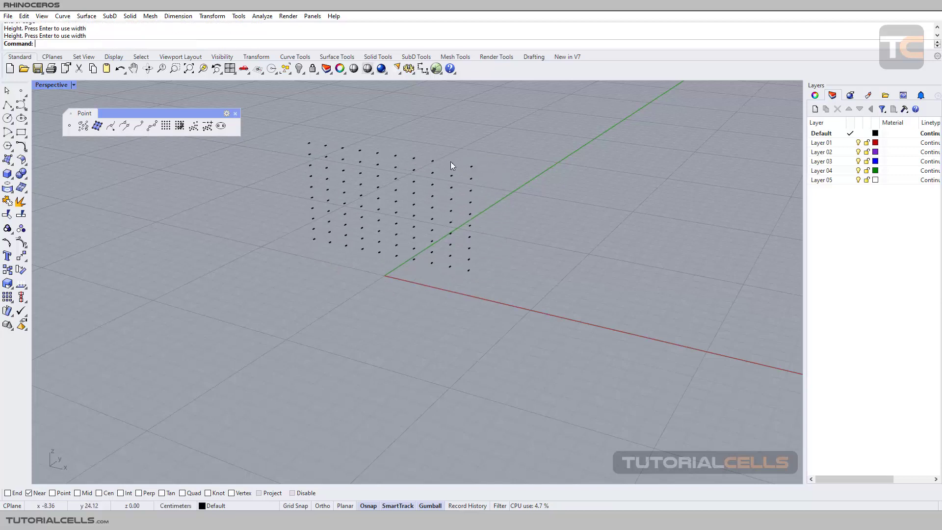
pyautogui.moveTo(431, 168)
pyautogui.mouseDown(button='right')
pyautogui.moveTo(407, 172)
pyautogui.moveTo(422, 175)
pyautogui.mouseUp(button='right')
pyautogui.click(427, 178)
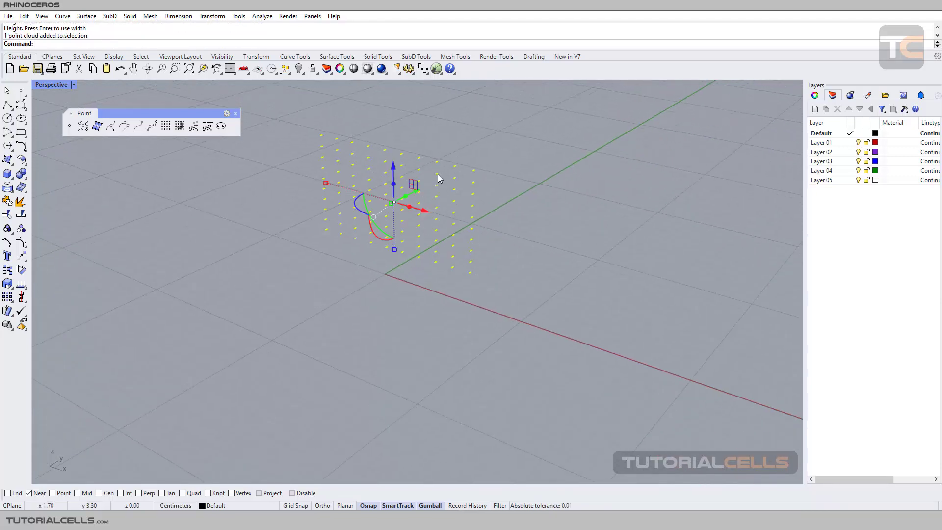
pyautogui.press('Delete')
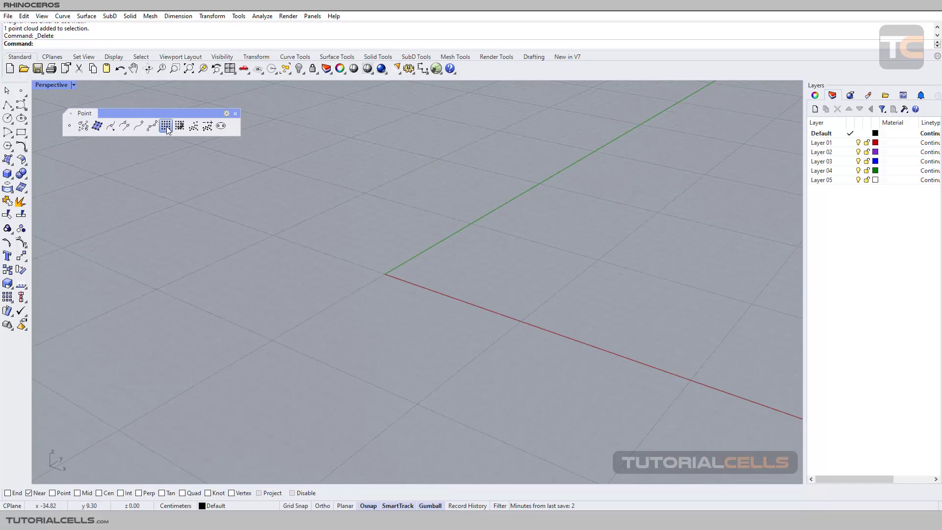
# - Create a single-layer 10 × 10 point grid around the origin with ZCount set to 1, and delete it
pyautogui.click(166, 125)
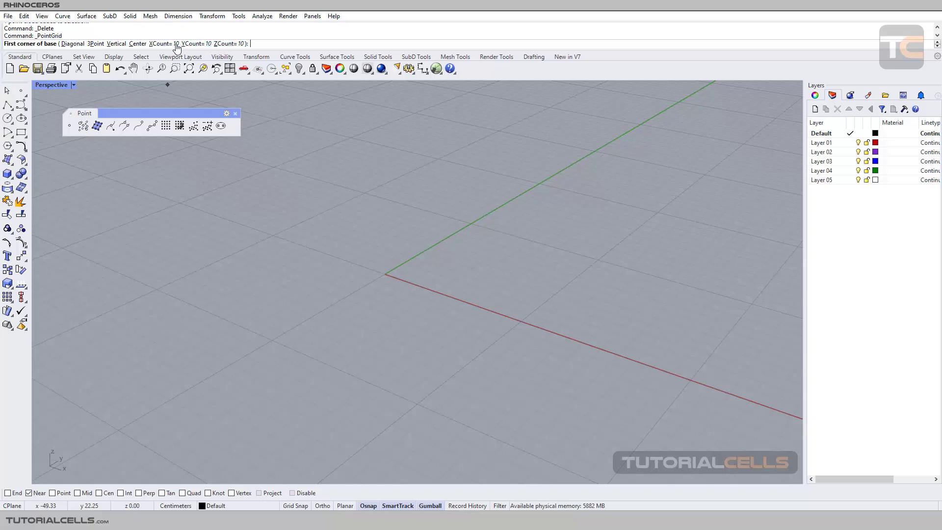
pyautogui.click(226, 43)
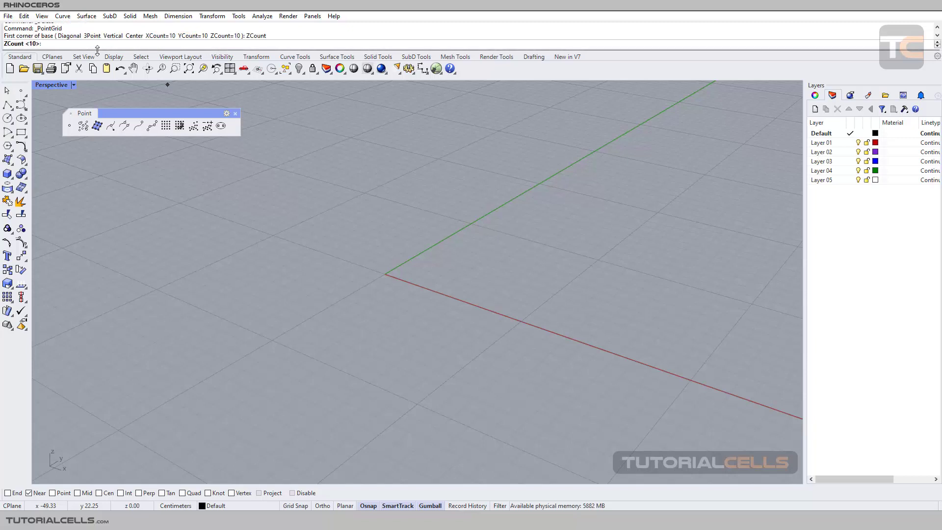
pyautogui.write('1')
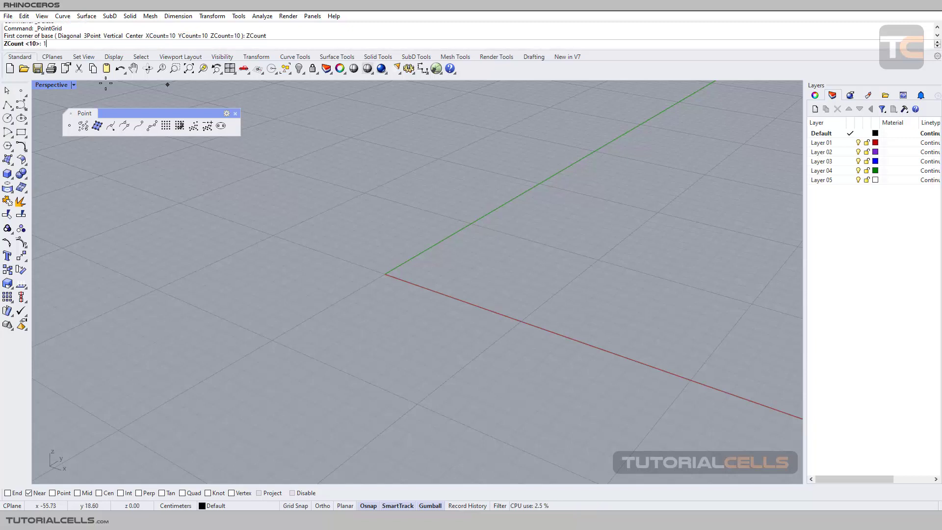
pyautogui.press('Return')
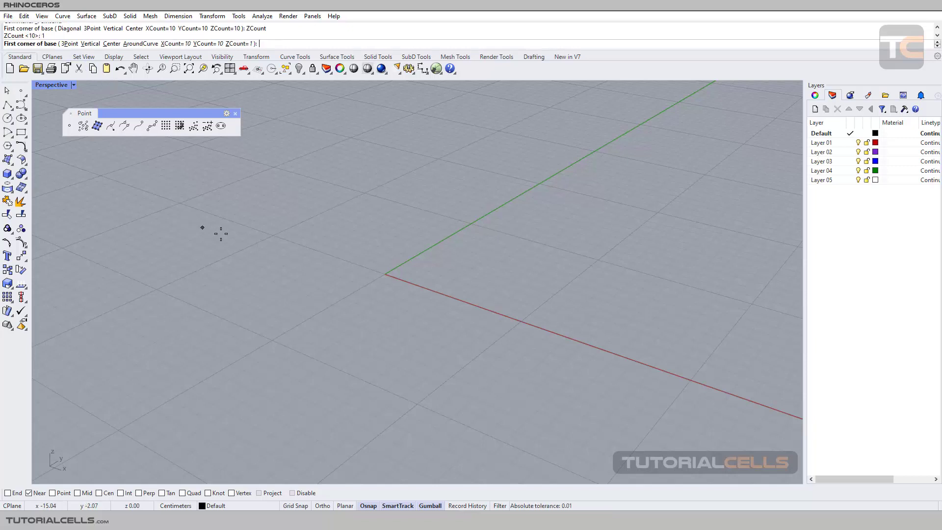
pyautogui.click(387, 225)
pyautogui.click(449, 336)
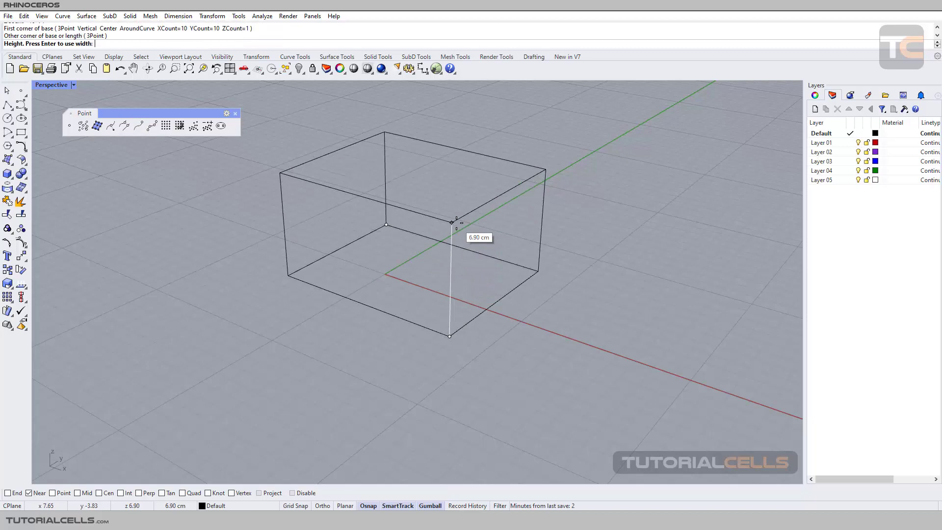
pyautogui.click(451, 221)
pyautogui.moveTo(435, 284); pyautogui.dragTo(289, 277, button='right')
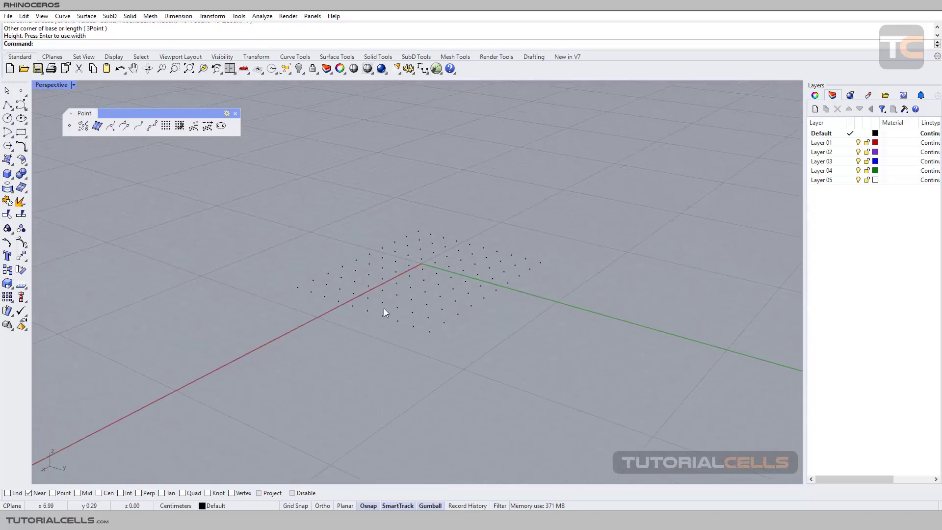
pyautogui.click(424, 282)
pyautogui.moveTo(424, 282)
pyautogui.mouseDown(button='right')
pyautogui.moveTo(420, 312)
pyautogui.moveTo(416, 242)
pyautogui.moveTo(415, 280)
pyautogui.mouseUp(button='right')
pyautogui.press('Delete')
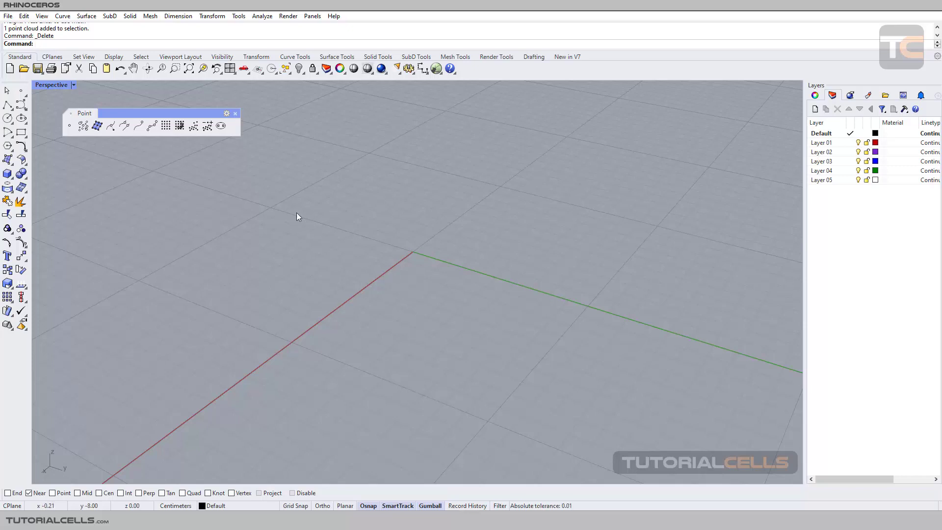
# - Set the point grid's ZCount to 10, create a 10 × 10 × 10 grid box behind the origin, and delete it
pyautogui.click(166, 127)
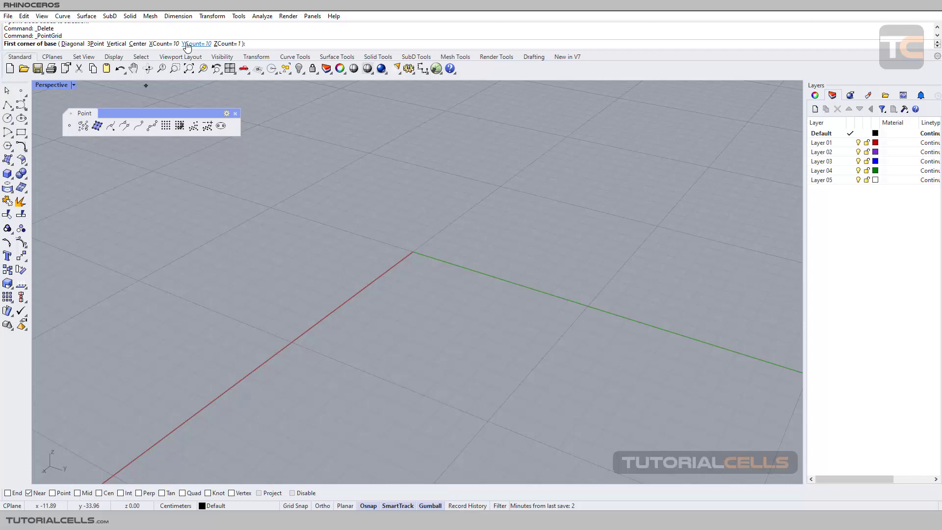
pyautogui.click(219, 44)
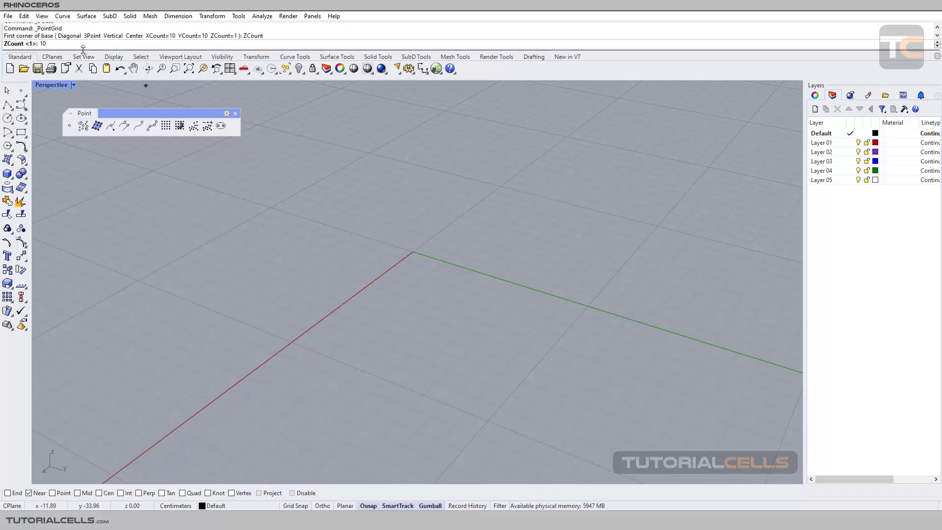
pyautogui.press('Return')
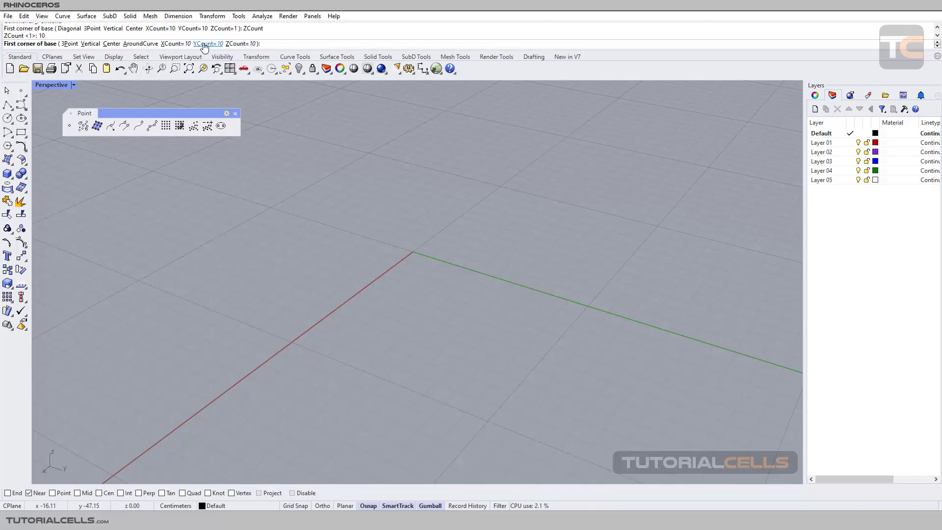
pyautogui.click(363, 182)
pyautogui.click(327, 255)
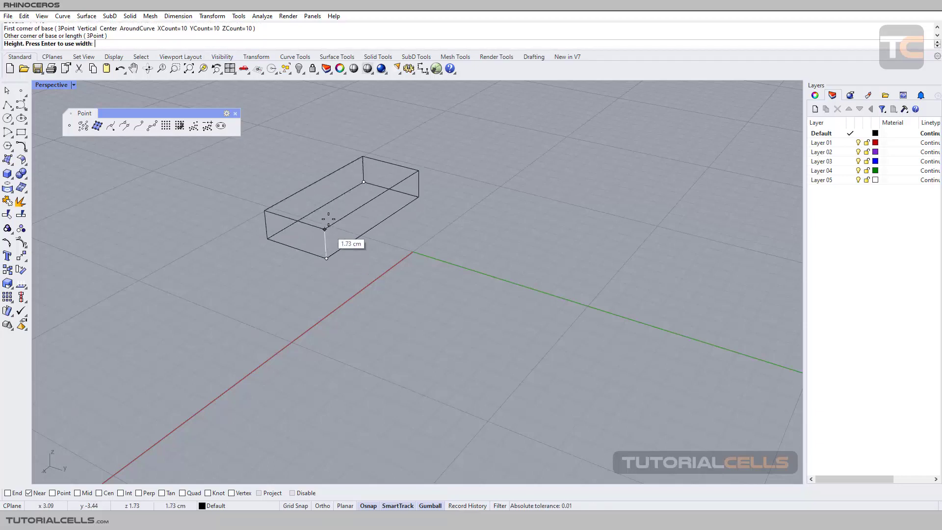
pyautogui.click(330, 197)
pyautogui.moveTo(337, 200)
pyautogui.mouseDown(button='right')
pyautogui.moveTo(256, 198)
pyautogui.moveTo(328, 160)
pyautogui.moveTo(314, 187)
pyautogui.moveTo(331, 201)
pyautogui.moveTo(334, 192)
pyautogui.mouseUp(button='right')
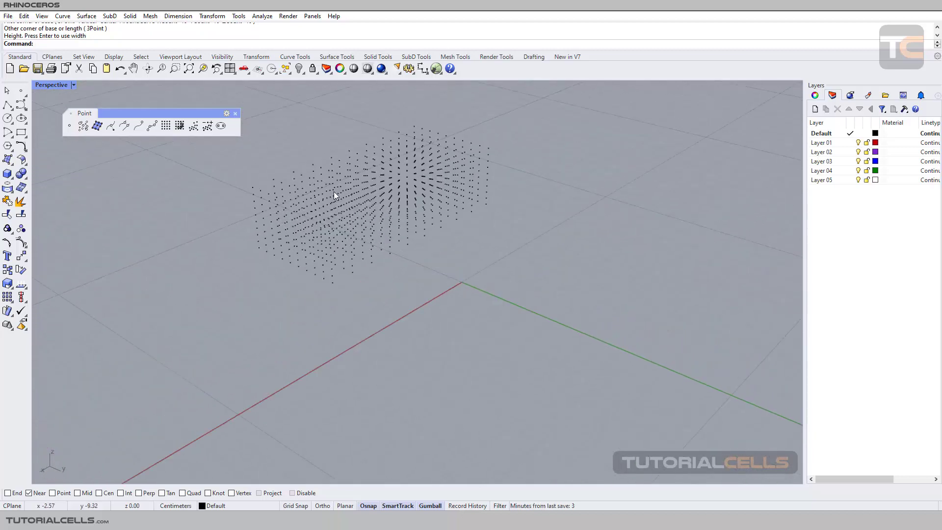
pyautogui.click(336, 192)
pyautogui.press('Delete')
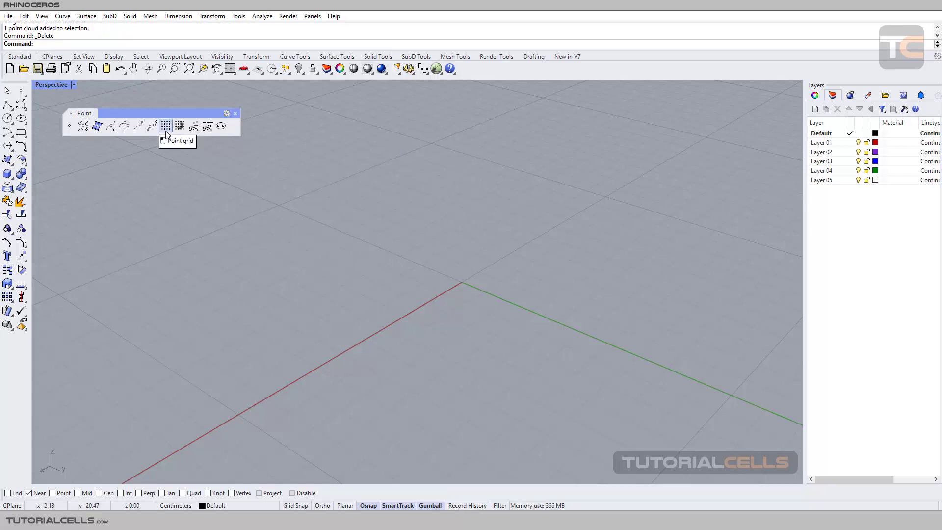
# - Create a small, dense 10 × 10 × 10 point grid box behind the origin from two base corners and a height
pyautogui.click(167, 132)
pyautogui.click(364, 213)
pyautogui.click(357, 240)
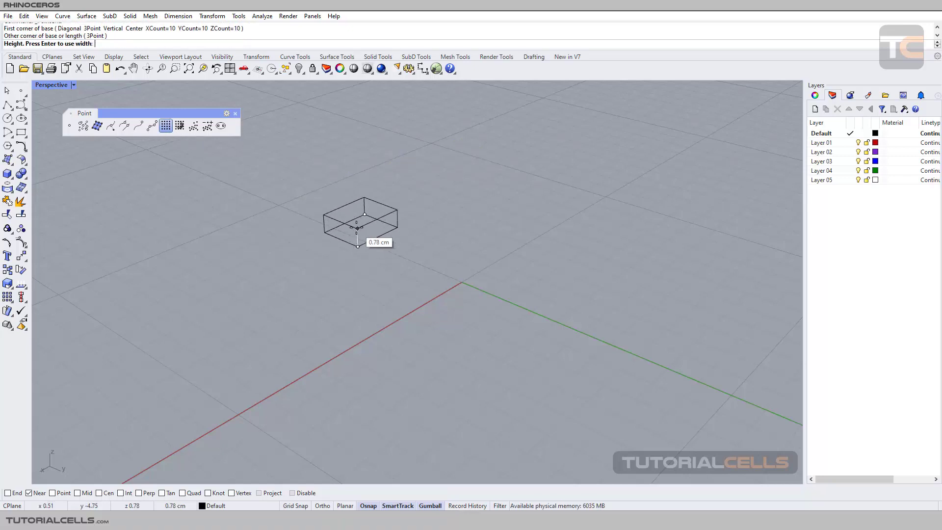
pyautogui.click(378, 233)
pyautogui.scroll(5, 376, 223)
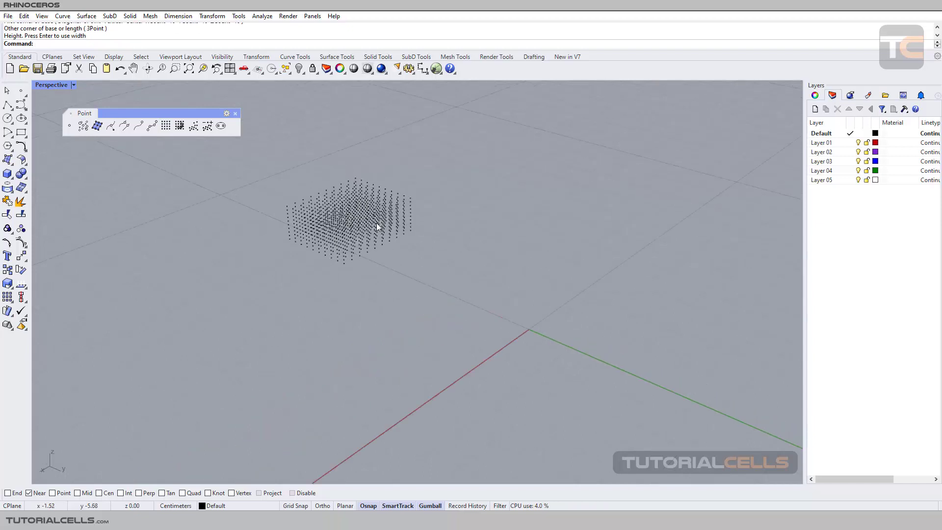
# - Place fifteen loose single points in a scattered group beside the point grid box
pyautogui.click(83, 125)
pyautogui.click(488, 175)
pyautogui.click(501, 182)
pyautogui.click(505, 200)
pyautogui.click(509, 202)
pyautogui.click(503, 214)
pyautogui.click(493, 213)
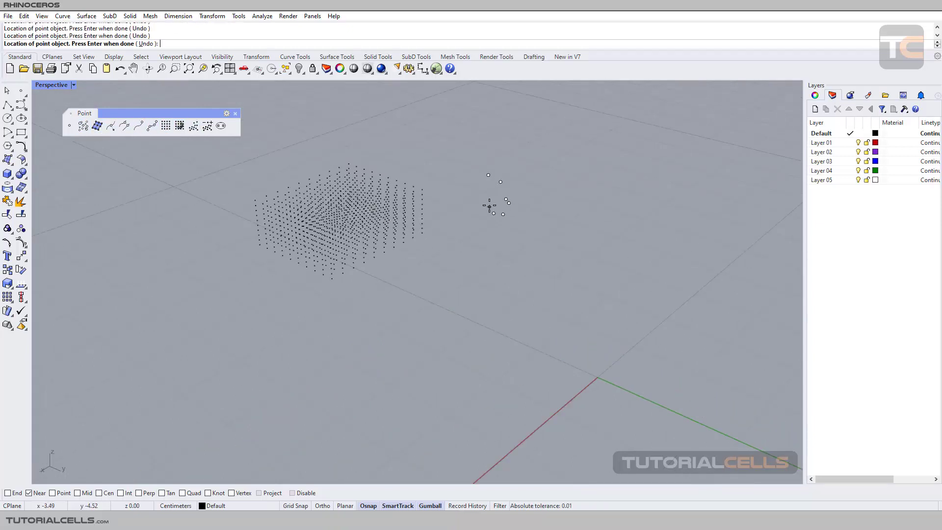
pyautogui.click(489, 205)
pyautogui.click(499, 196)
pyautogui.click(561, 177)
pyautogui.click(562, 194)
pyautogui.click(556, 204)
pyautogui.press('Escape')
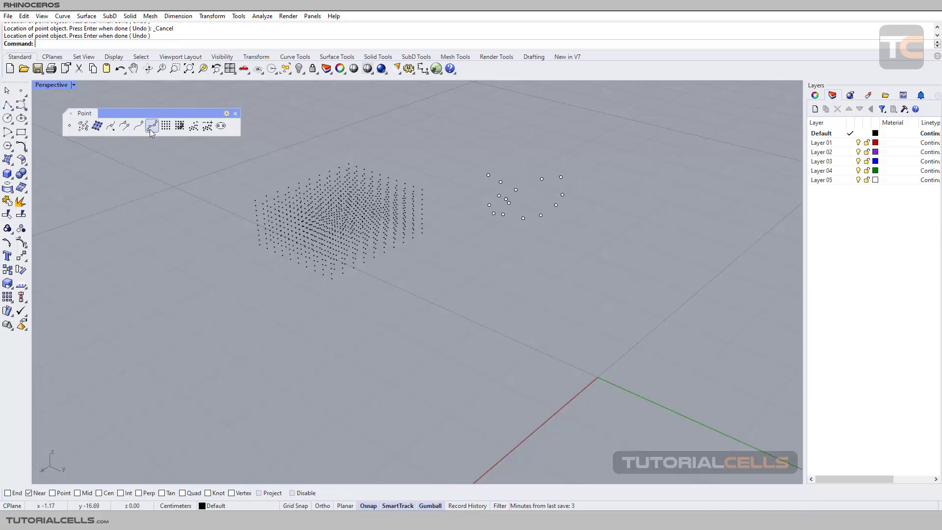
# - Combine the scattered points into one point cloud with UsePointColors=Yes, and select it and the grid box to check them
pyautogui.click(194, 127)
pyautogui.moveTo(472, 160); pyautogui.dragTo(585, 236)
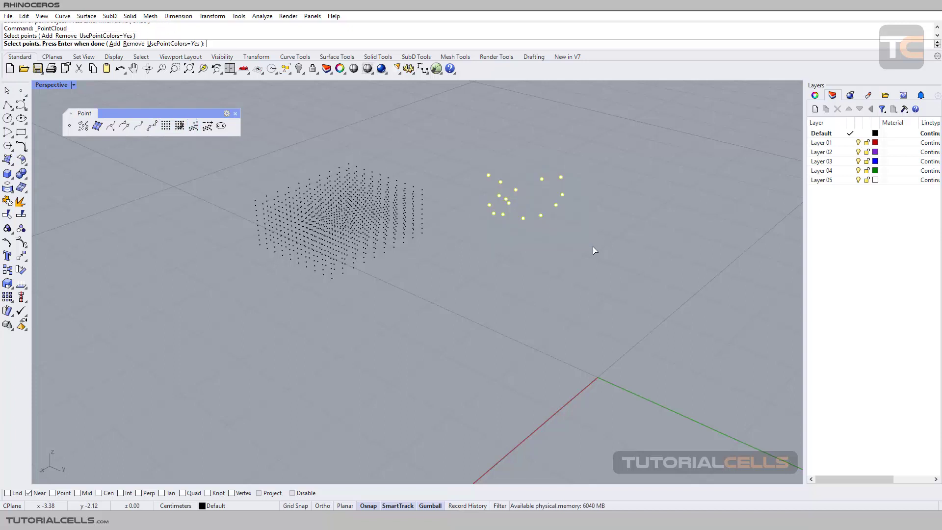
pyautogui.press('Return')
pyautogui.click(503, 202)
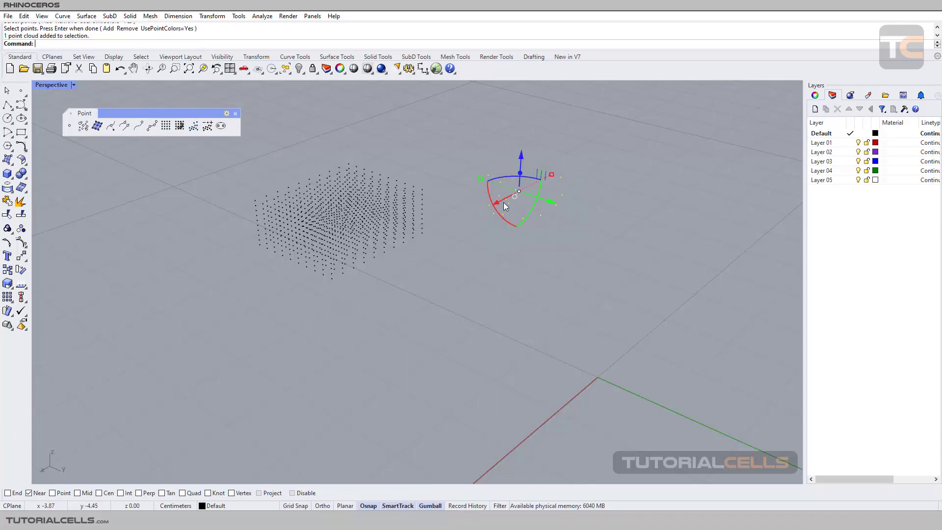
pyautogui.click(415, 204)
pyautogui.click(499, 196)
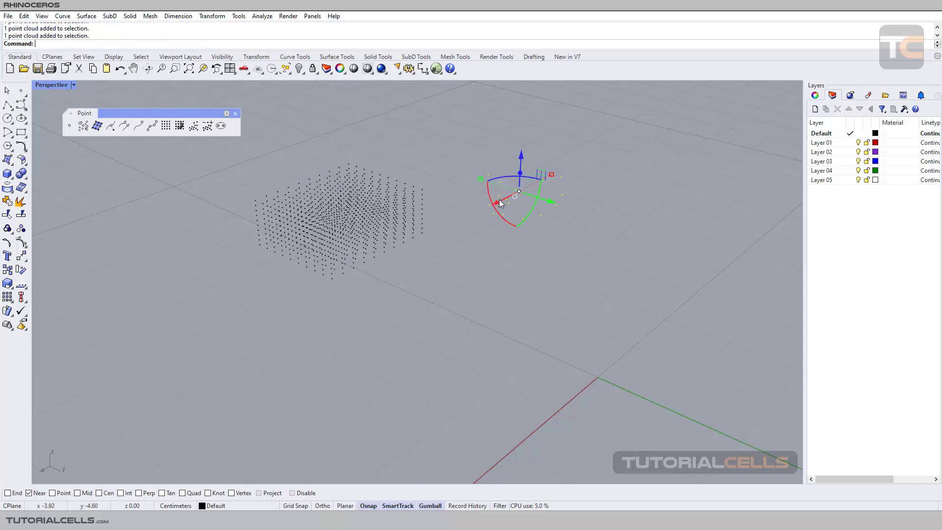
pyautogui.click(444, 168)
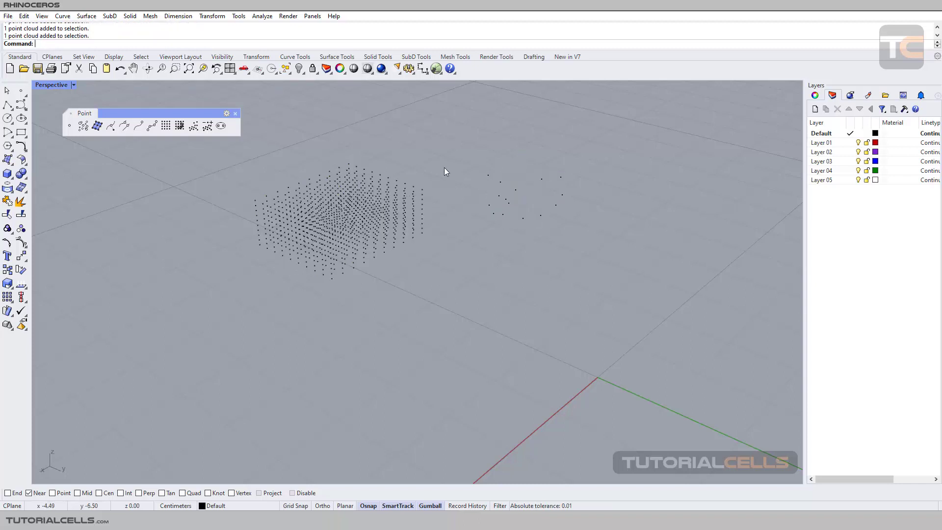
# - Add the scattered point cloud to the grid box's point cloud, and move the merged cloud slightly upward
pyautogui.click(208, 127)
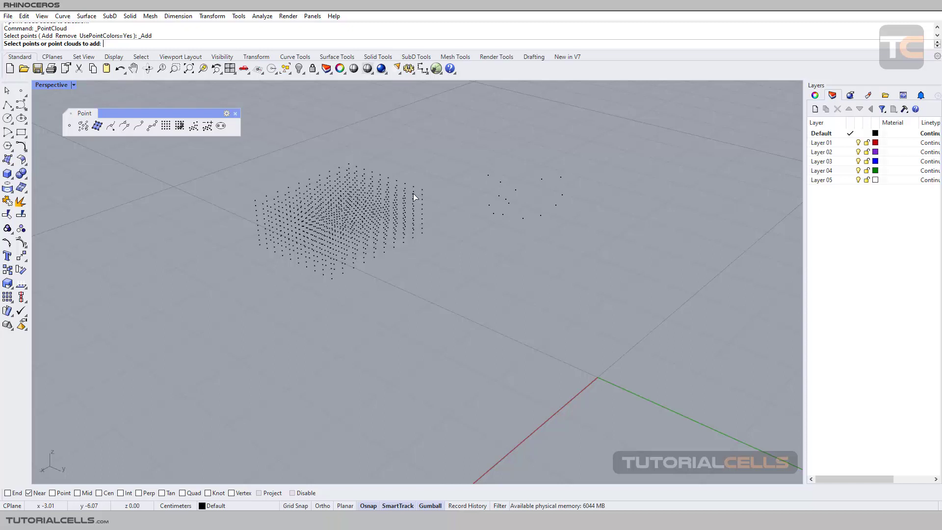
pyautogui.click(516, 189)
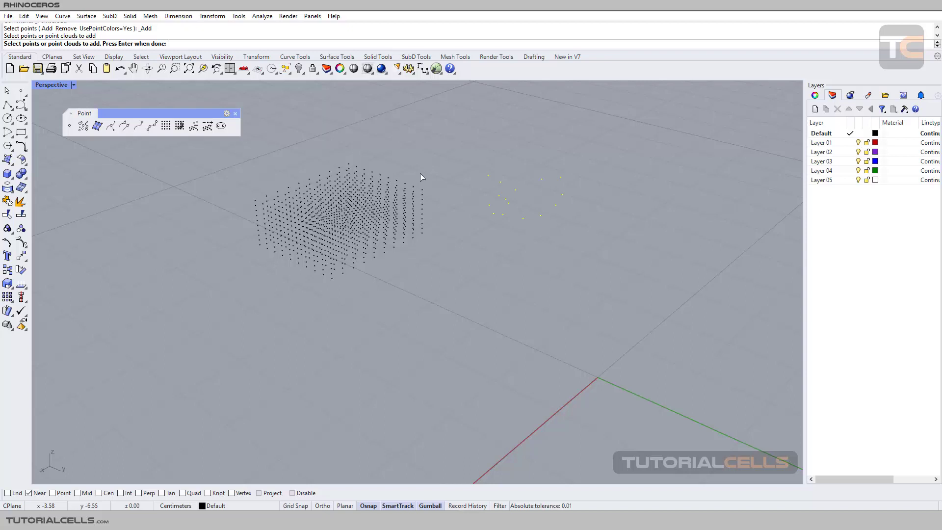
pyautogui.press('Return')
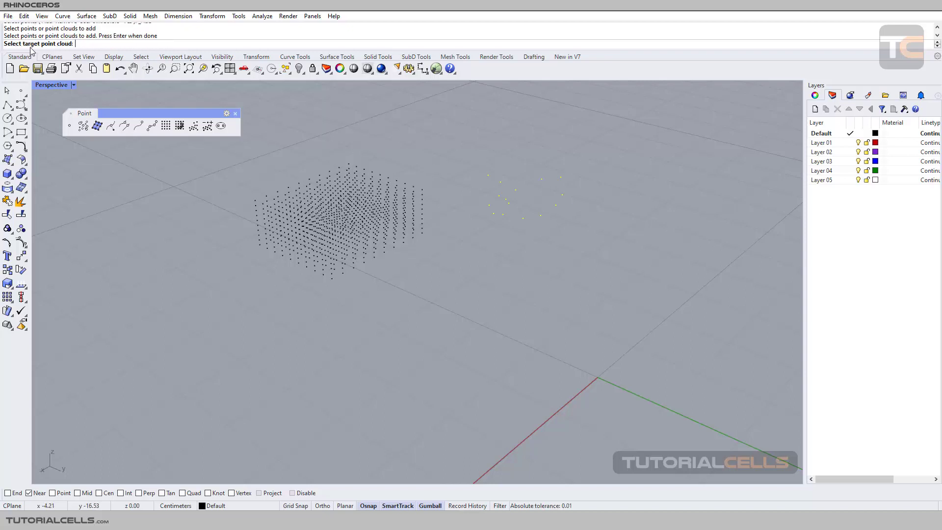
pyautogui.click(422, 191)
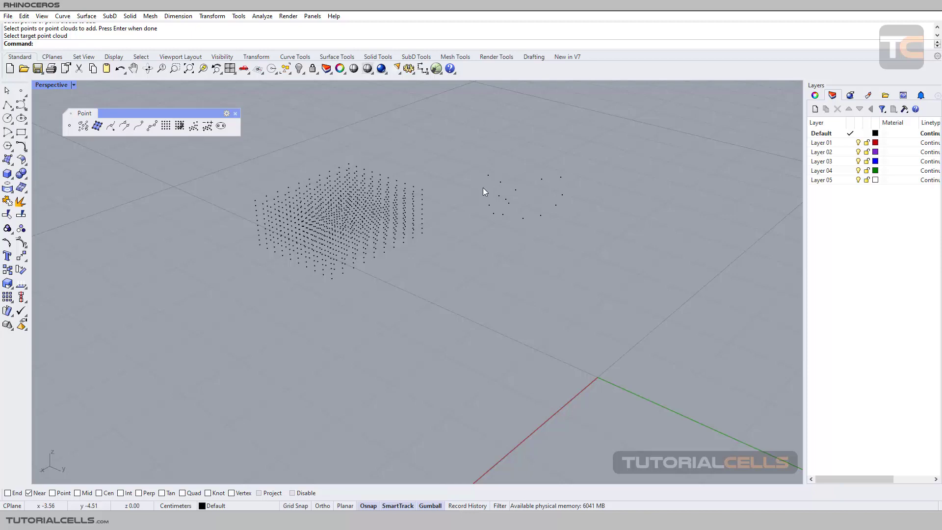
pyautogui.click(396, 204)
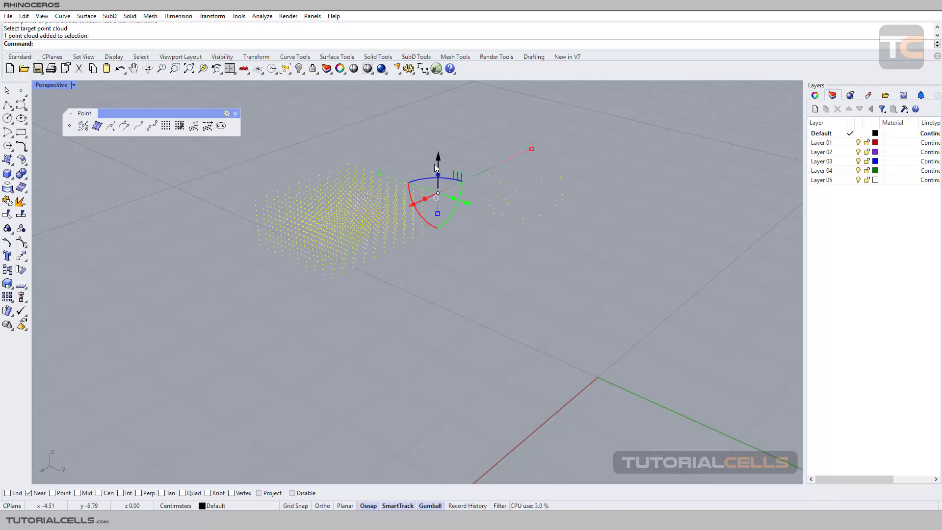
pyautogui.moveTo(434, 164); pyautogui.dragTo(445, 147)
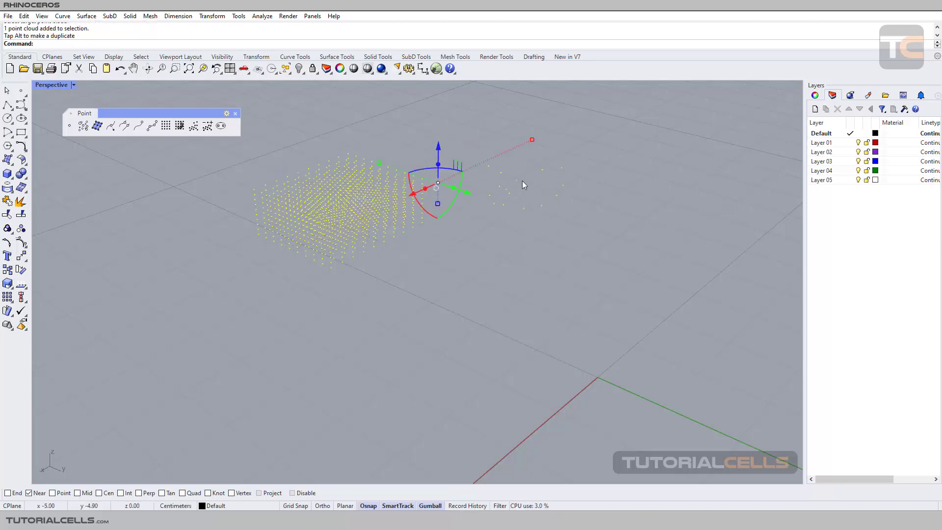
# - Remove the scattered points from the merged point cloud with Output=Points, extracting them as separate points
pyautogui.click(208, 144)
pyautogui.rightClick(206, 126)
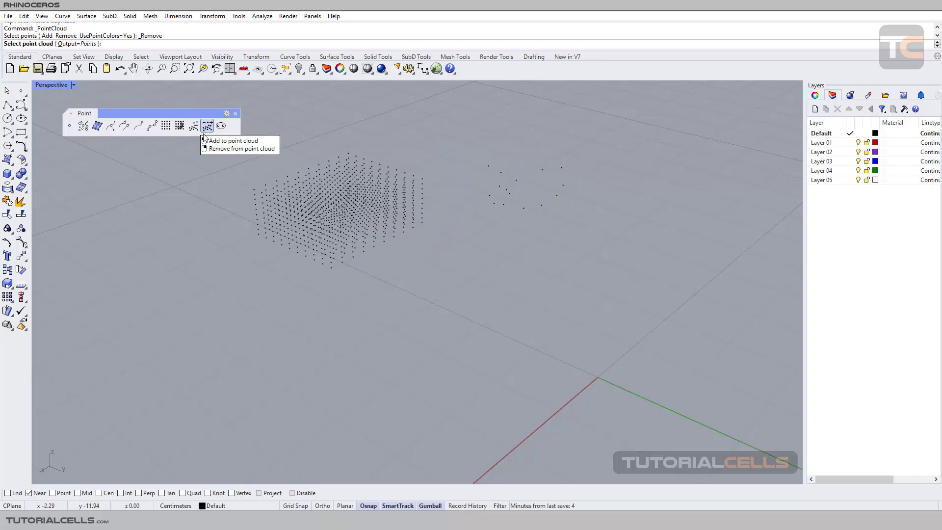
pyautogui.click(366, 193)
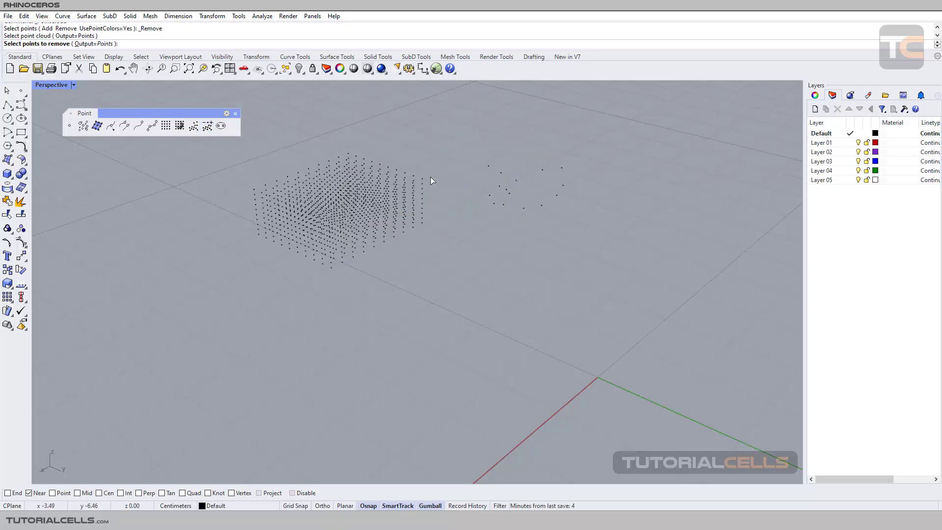
pyautogui.moveTo(522, 191); pyautogui.dragTo(627, 266)
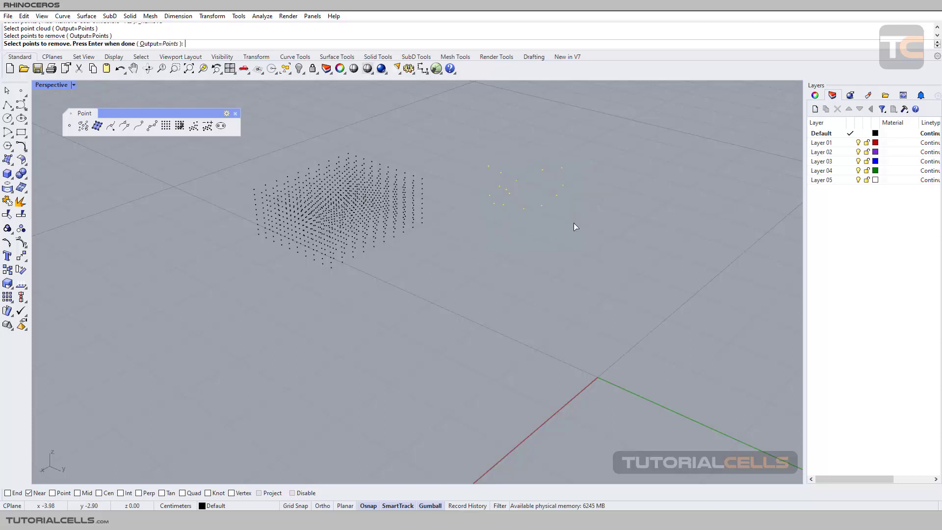
pyautogui.press('Return')
pyautogui.moveTo(543, 196); pyautogui.dragTo(564, 202)
pyautogui.click(582, 248)
# - Create a sphere in front of the point grid box by center and radius, and set the Perspective view to Shaded
pyautogui.moveTo(581, 248); pyautogui.dragTo(399, 210, button='right')
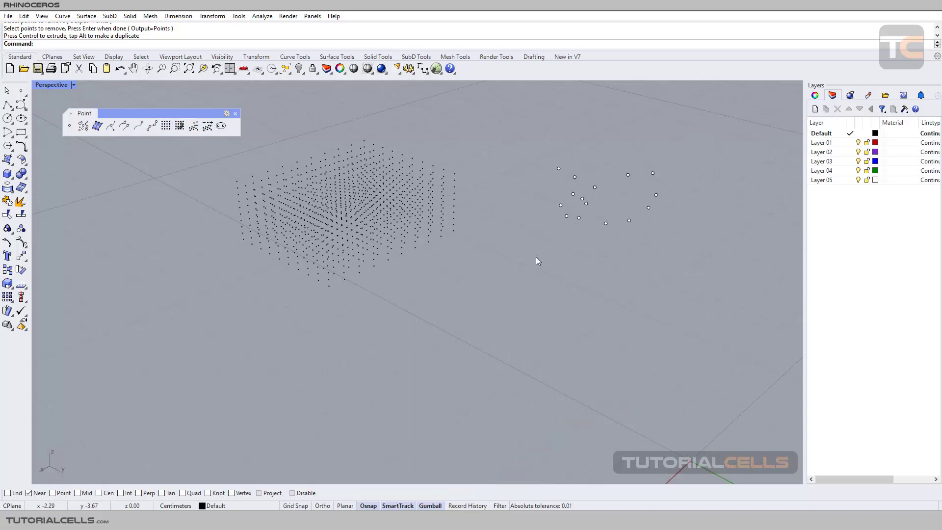
pyautogui.moveTo(536, 257); pyautogui.dragTo(448, 176, button='right')
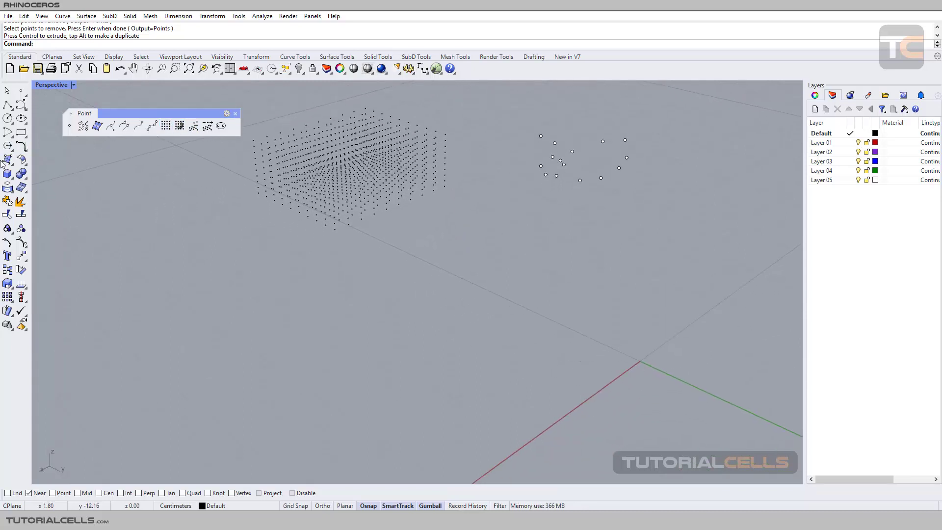
pyautogui.click(10, 179)
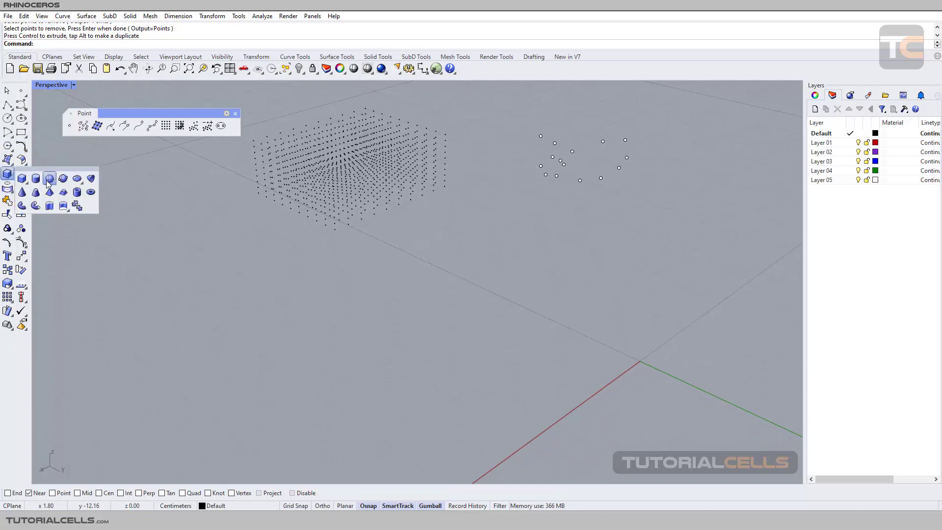
pyautogui.click(50, 179)
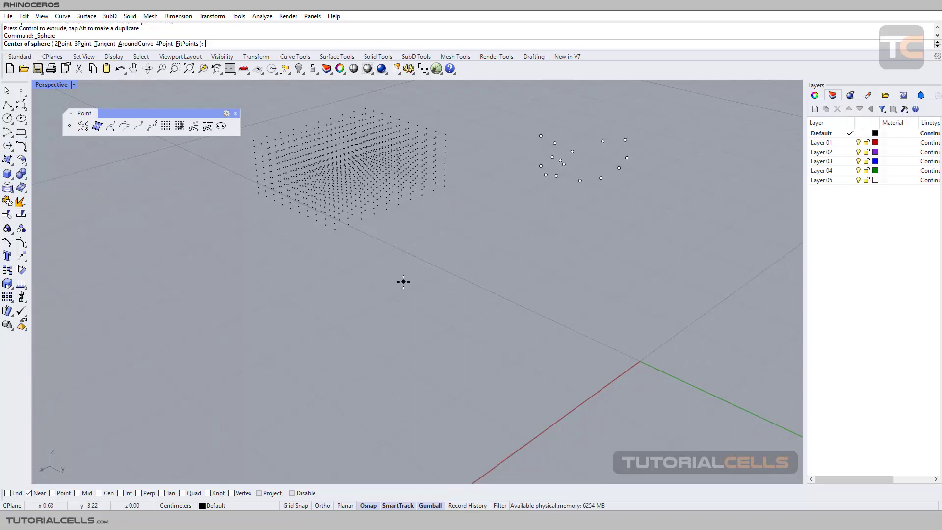
pyautogui.click(452, 291)
pyautogui.click(500, 291)
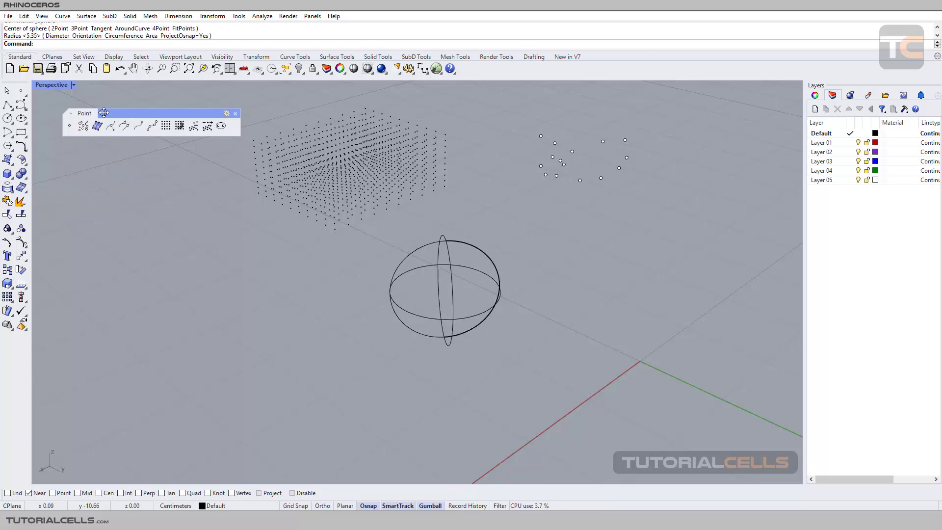
pyautogui.click(74, 85)
pyautogui.click(79, 133)
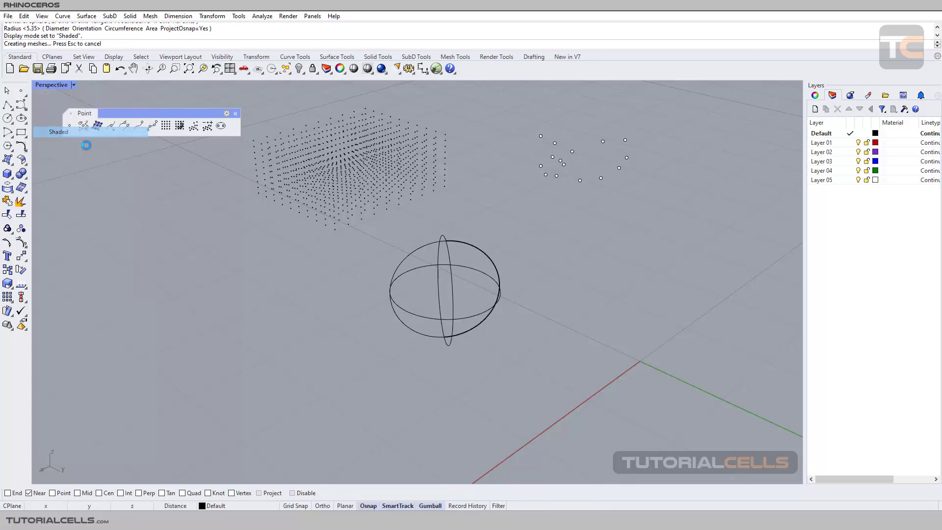
# - Drape a point grid over the sphere with AutoSpacing=Yes, Spacing=10 and AutoDetectMaxDepth=Yes, using a window around most of the sphere
pyautogui.scroll(2, 422, 290)
pyautogui.scroll(-2, 425, 290)
pyautogui.scroll(2, 425, 288)
pyautogui.click(425, 291)
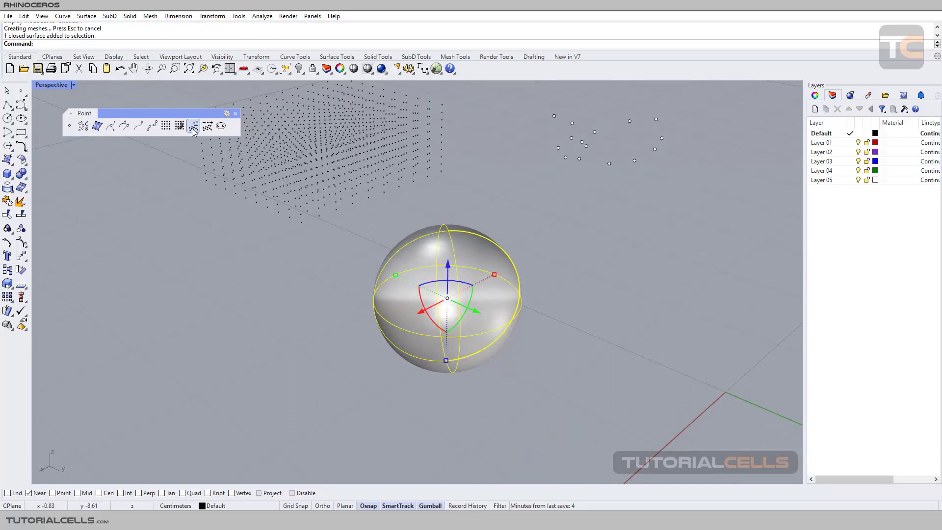
pyautogui.click(179, 127)
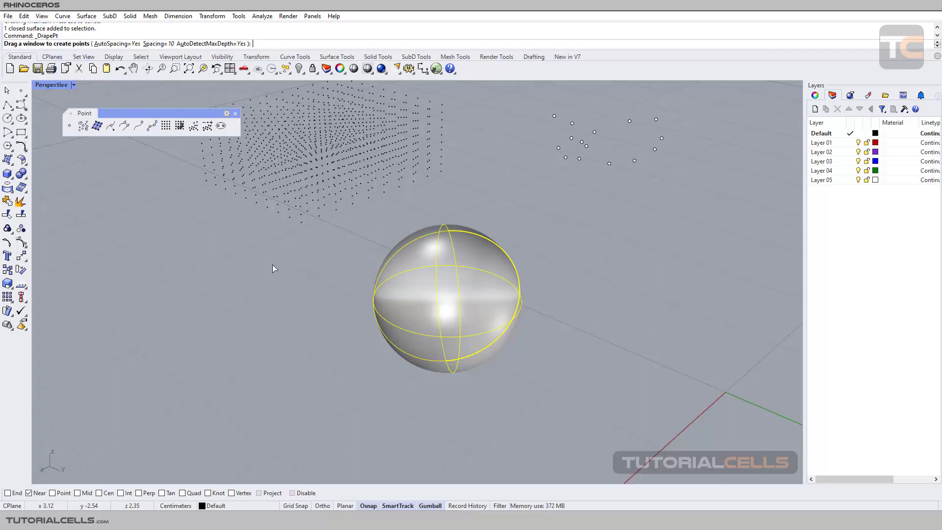
pyautogui.moveTo(369, 239); pyautogui.dragTo(538, 352)
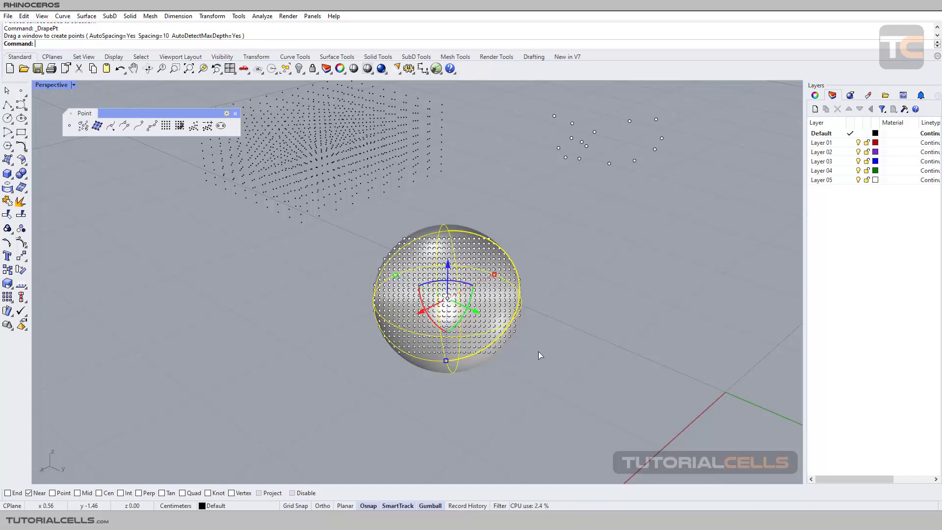
pyautogui.click(546, 328)
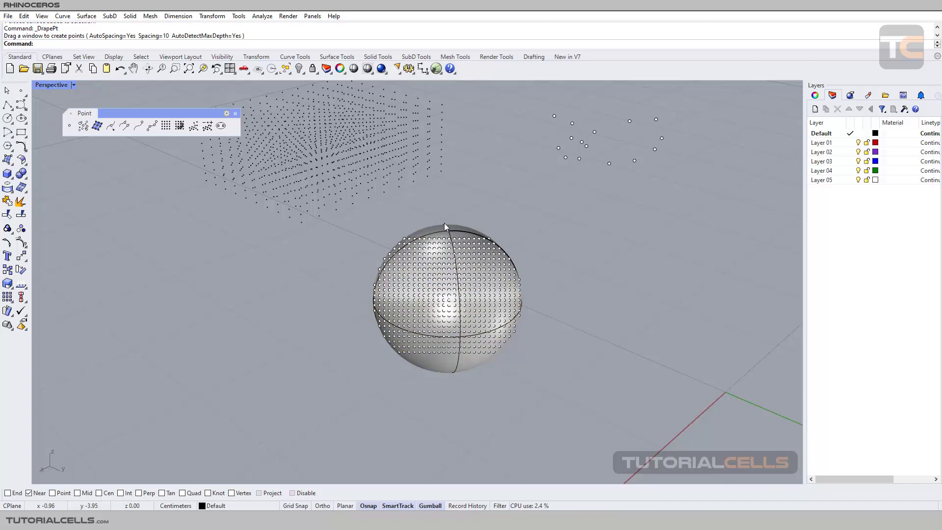
# - Inspect the draped points from several angles, and move the sphere away from them so they stand apart
pyautogui.click(451, 238)
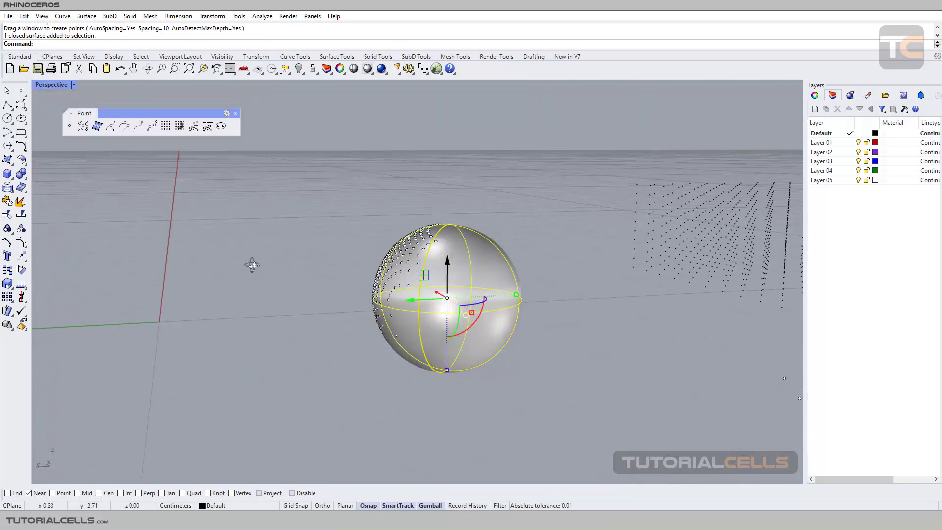
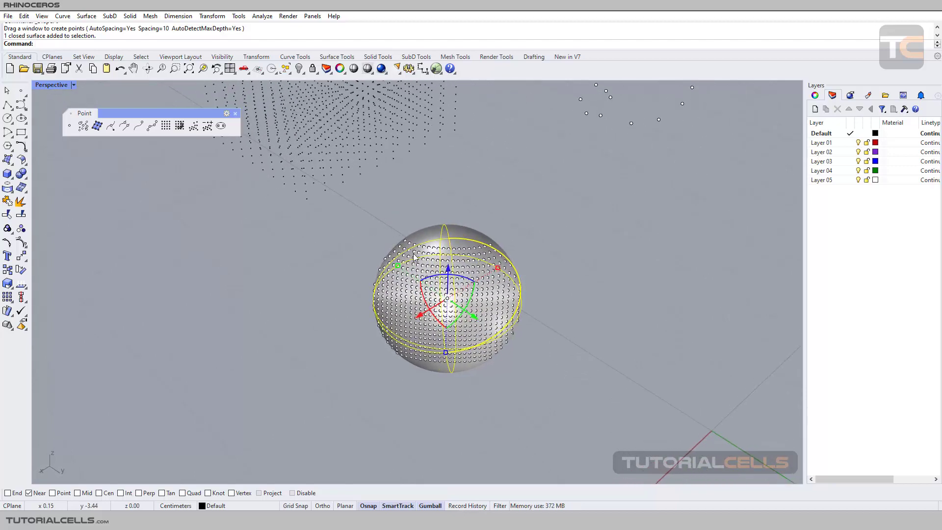
pyautogui.scroll(3, 413, 256)
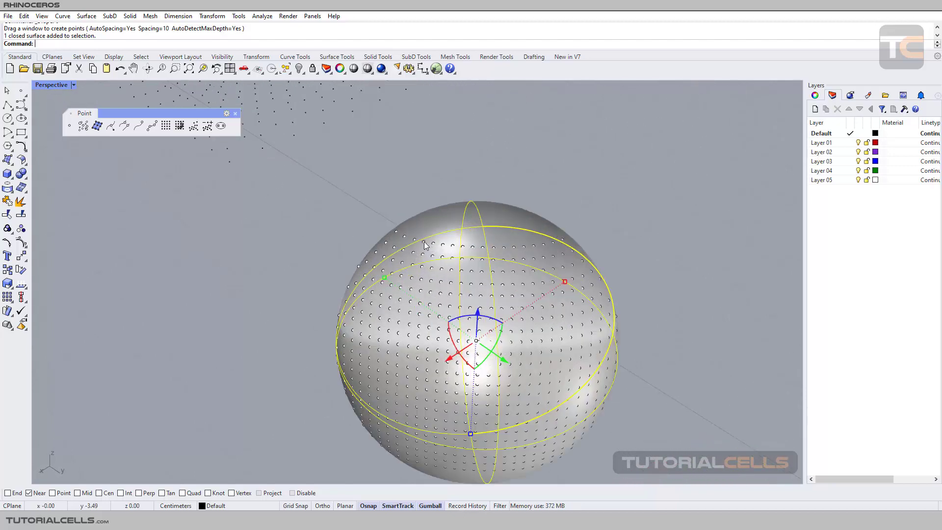
pyautogui.scroll(-3, 484, 299)
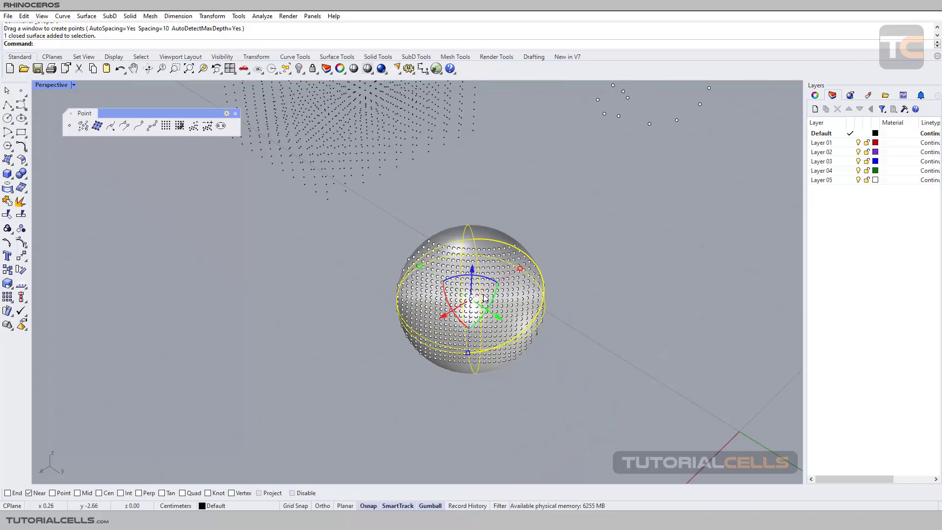
pyautogui.moveTo(496, 312); pyautogui.dragTo(290, 317)
pyautogui.moveTo(295, 314); pyautogui.dragTo(385, 276, button='right')
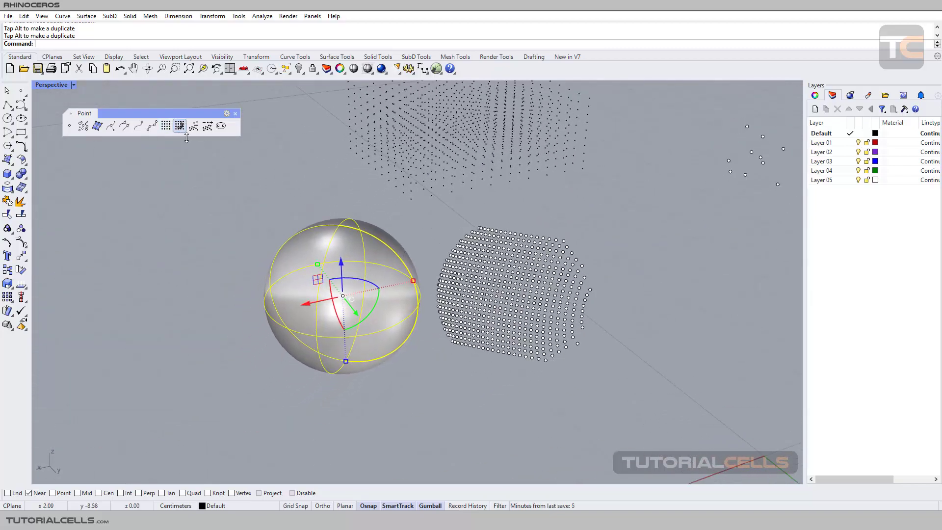
pyautogui.press('Escape')
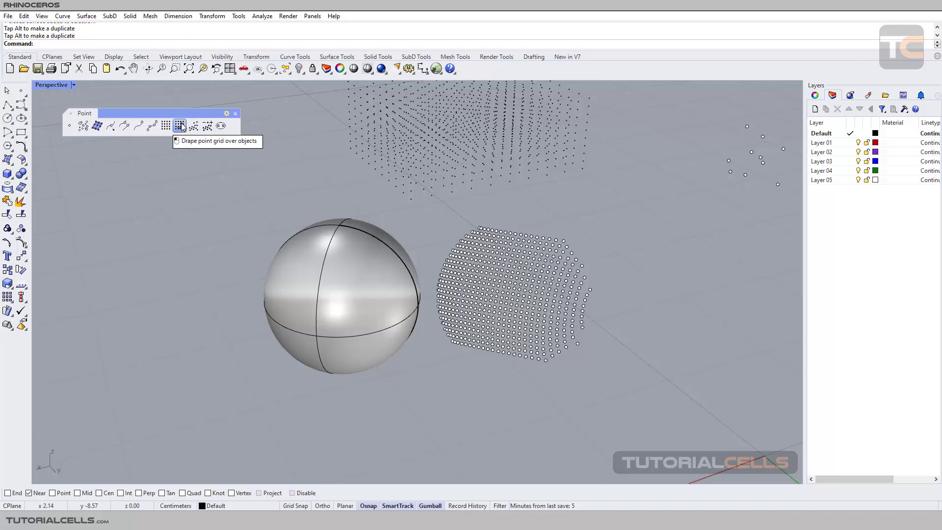
# - Duplicate the sphere along the X axis so that the copy partly overlaps the original
pyautogui.click(180, 127)
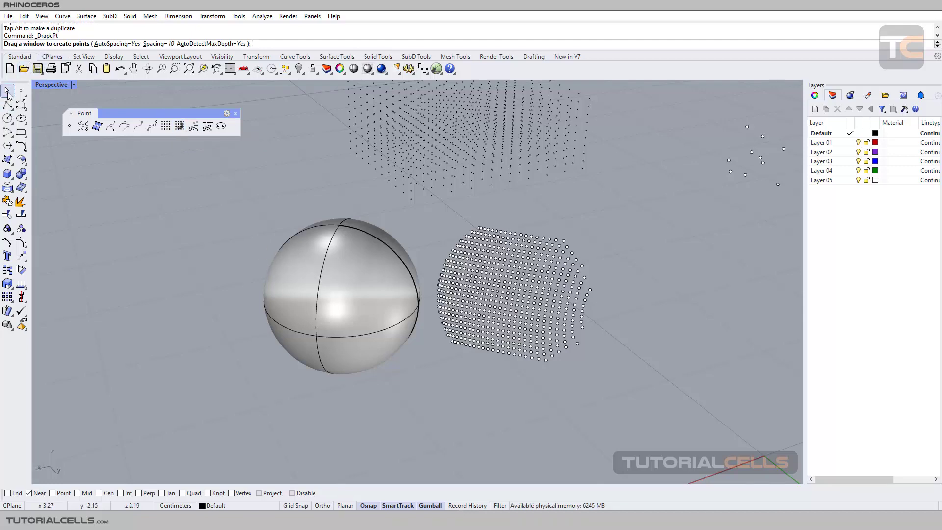
pyautogui.press('Escape')
pyautogui.scroll(-3, 297, 280)
pyautogui.click(298, 282)
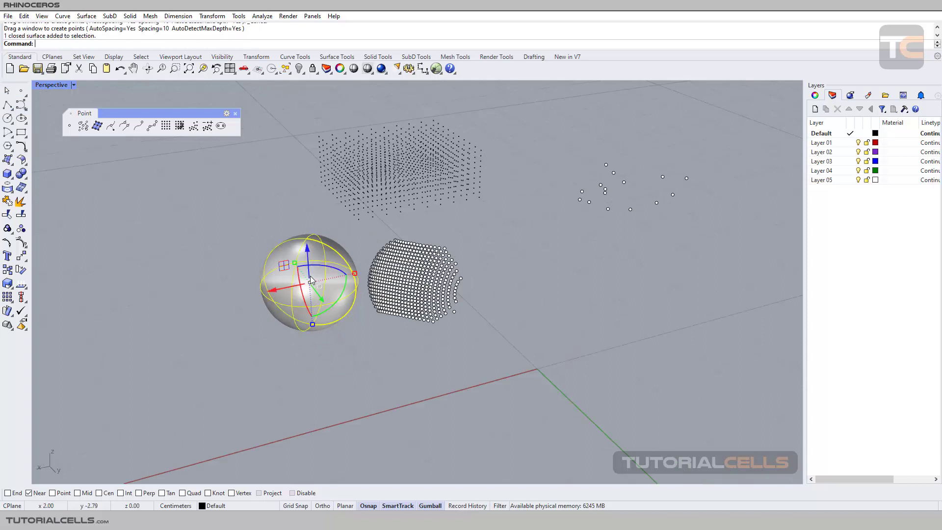
pyautogui.keyDown('ctrl'); pyautogui.moveTo(288, 292); pyautogui.dragTo(216, 290); pyautogui.keyUp('ctrl')
pyautogui.hotkey('ctrl', 'z')
pyautogui.press('alt')
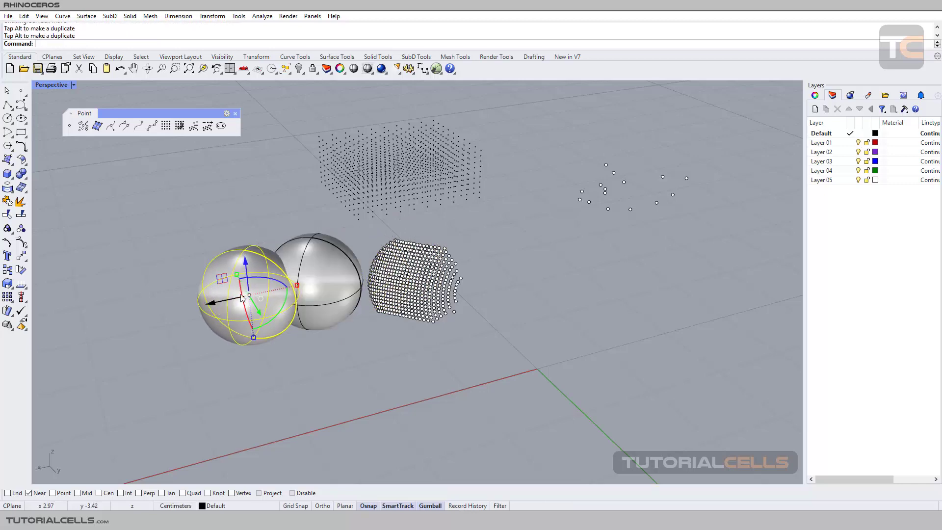
pyautogui.scroll(3, 272, 277)
pyautogui.press('Escape')
pyautogui.moveTo(272, 277); pyautogui.dragTo(304, 238, button='right')
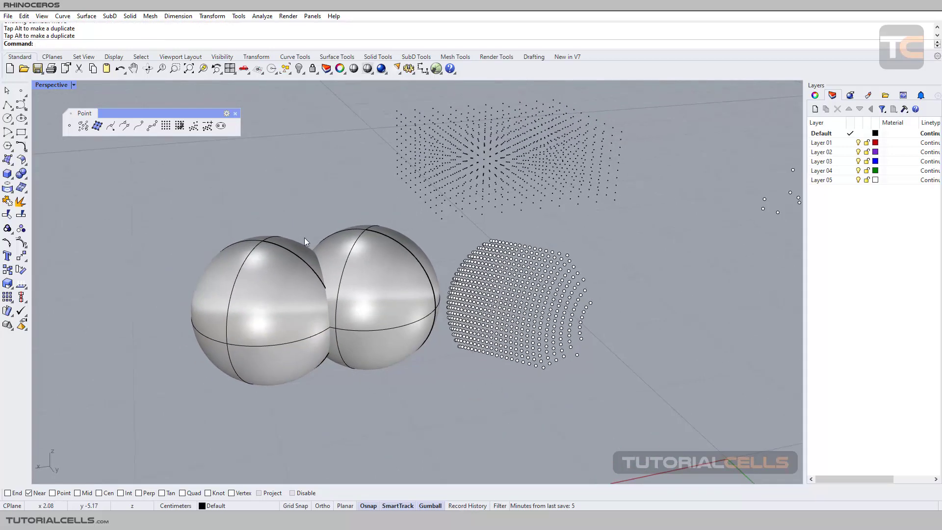
# - Try draping a point grid over both overlapping spheres with AutoSpacing=Yes, Spacing=10 and AutoDetectMaxDepth=Yes, and undo it
pyautogui.click(165, 127)
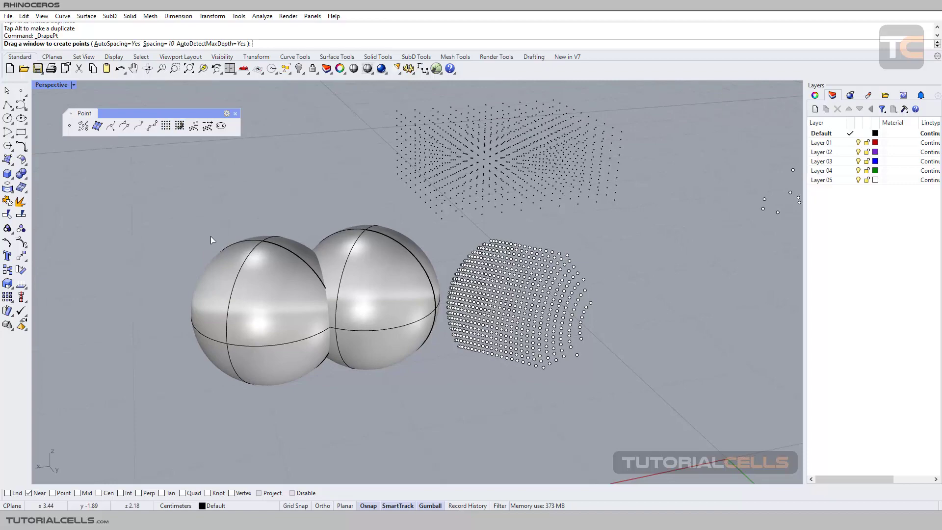
pyautogui.moveTo(202, 227); pyautogui.dragTo(404, 364)
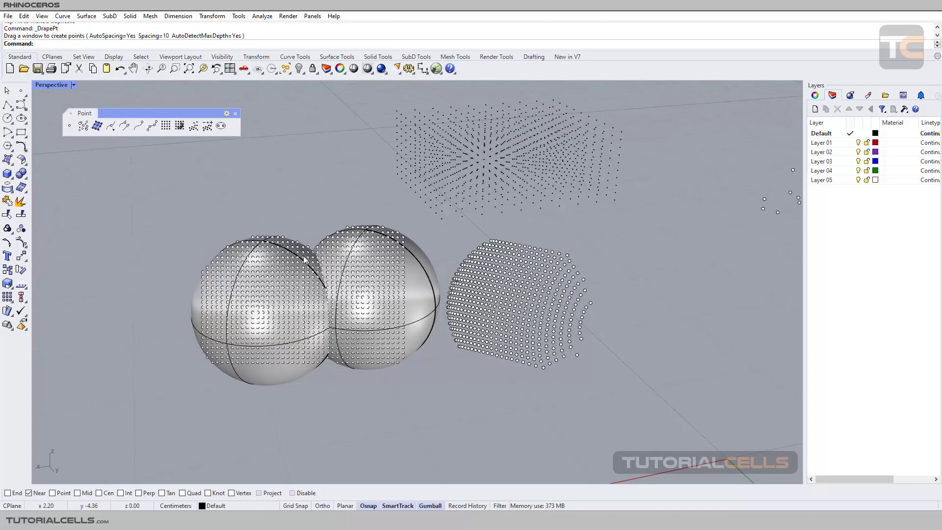
pyautogui.click(415, 270)
pyautogui.moveTo(414, 270); pyautogui.dragTo(378, 271, button='right')
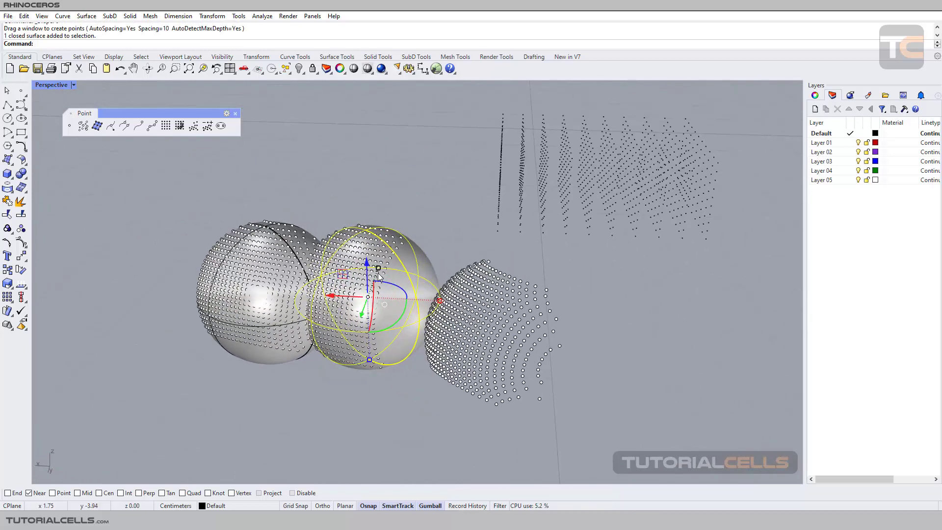
pyautogui.hotkey('ctrl', 'z')
# - Drape a denser point grid with Spacing=5 over both spheres, using a window across their upper and middle part
pyautogui.click(169, 126)
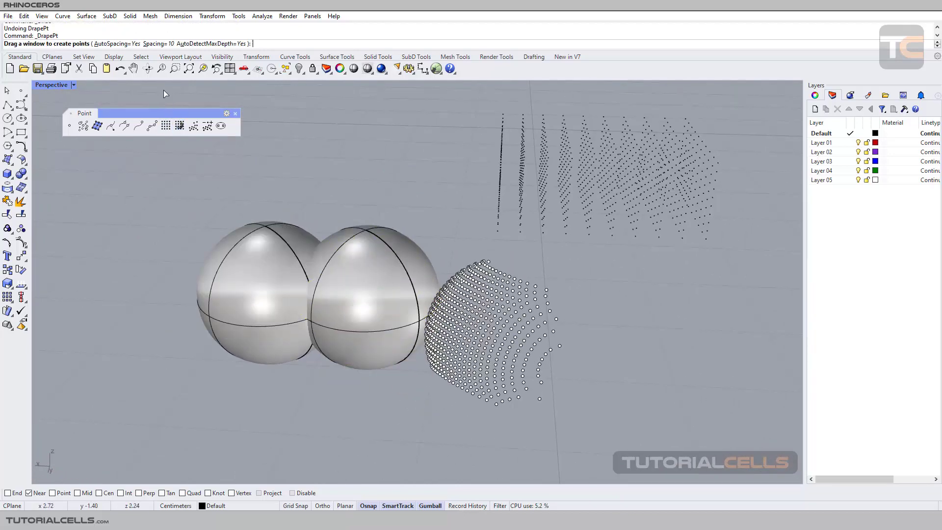
pyautogui.click(155, 46)
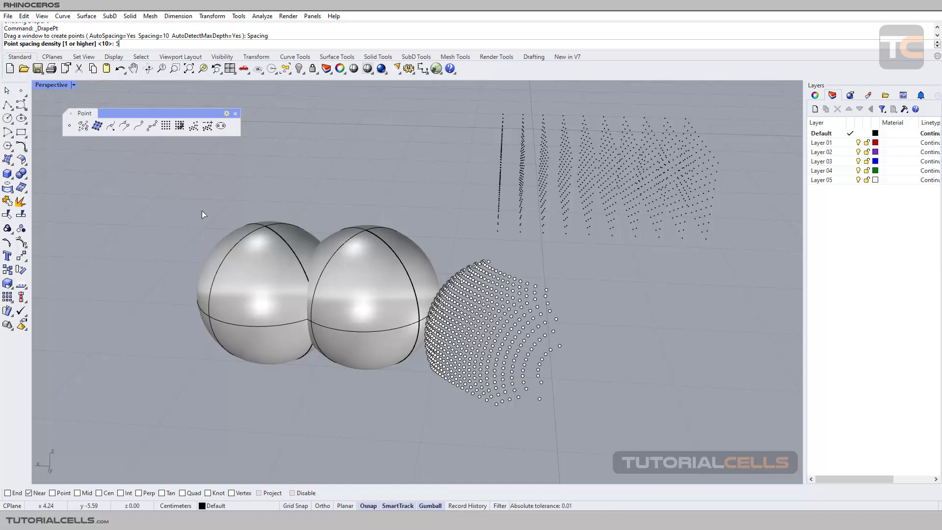
pyautogui.press('Return')
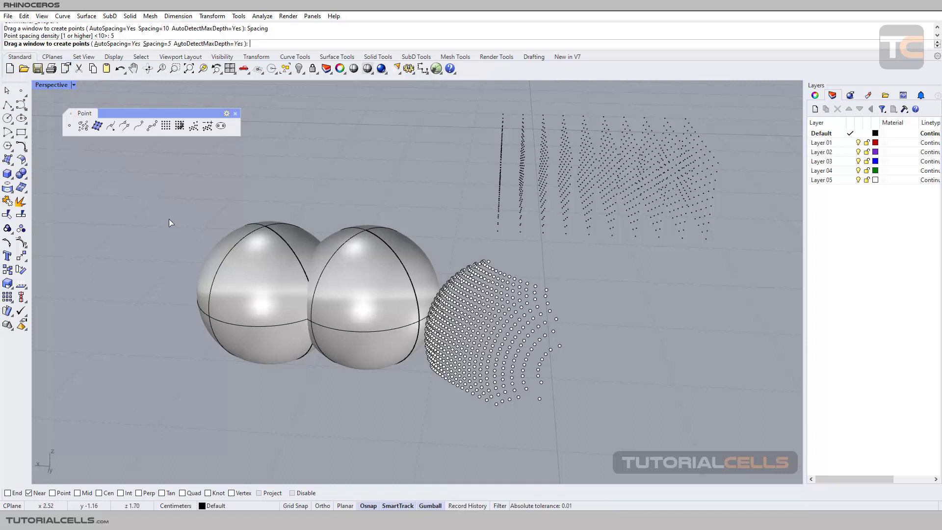
pyautogui.moveTo(187, 239); pyautogui.dragTo(407, 328)
# - Examine the density and coverage of the draped points on both spheres up close and from several angles
pyautogui.moveTo(374, 245); pyautogui.dragTo(469, 246, button='right')
pyautogui.scroll(5, 476, 220)
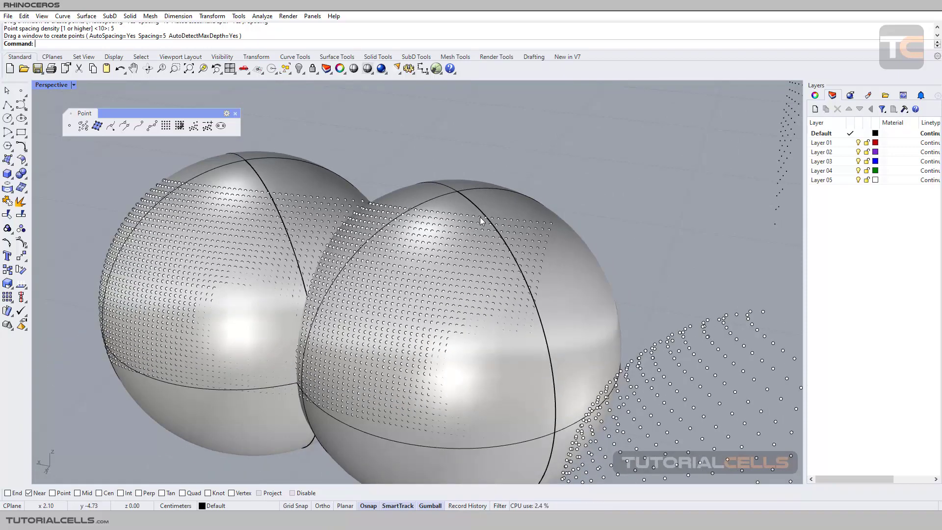
pyautogui.scroll(-4, 477, 222)
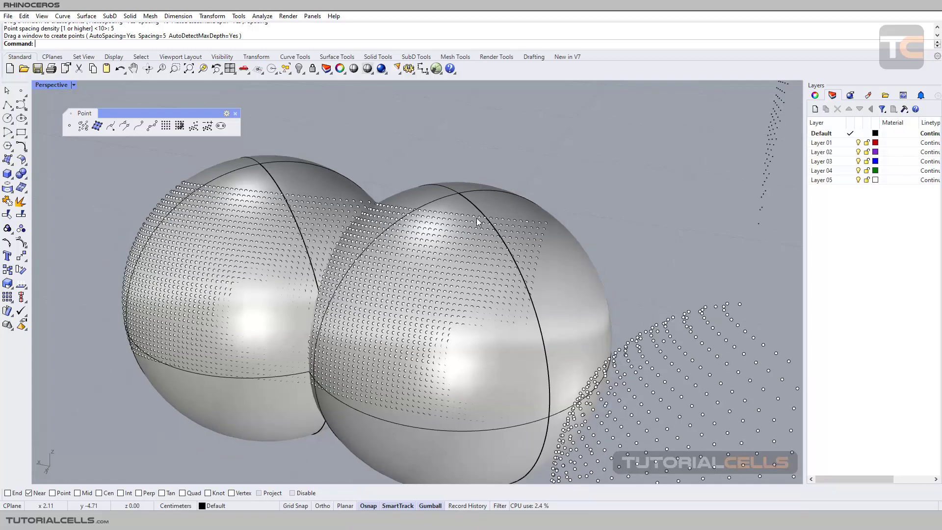
pyautogui.scroll(-2, 417, 238)
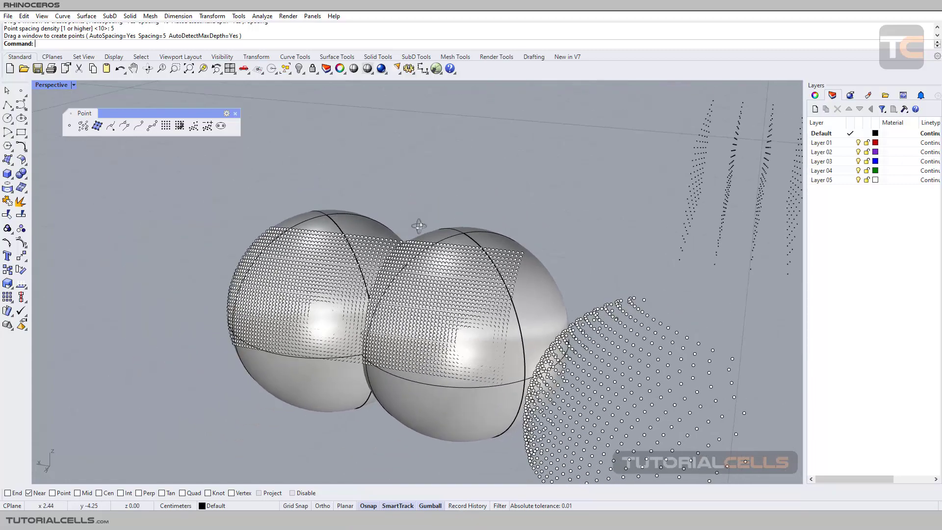
pyautogui.click(414, 241)
pyautogui.scroll(-3, 396, 249)
pyautogui.moveTo(396, 249); pyautogui.dragTo(353, 233, button='right')
pyautogui.press('Escape')
pyautogui.scroll(5, 370, 247)
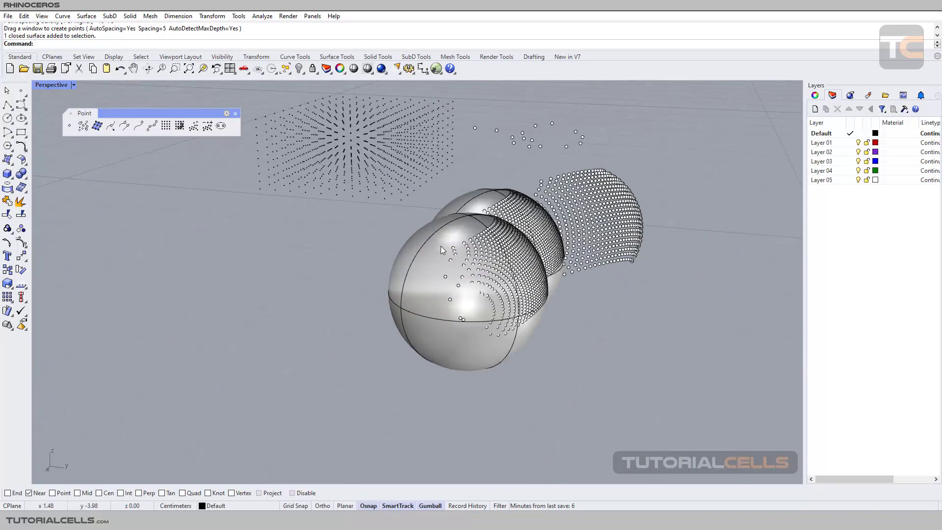
pyautogui.moveTo(441, 245); pyautogui.dragTo(590, 355, button='right')
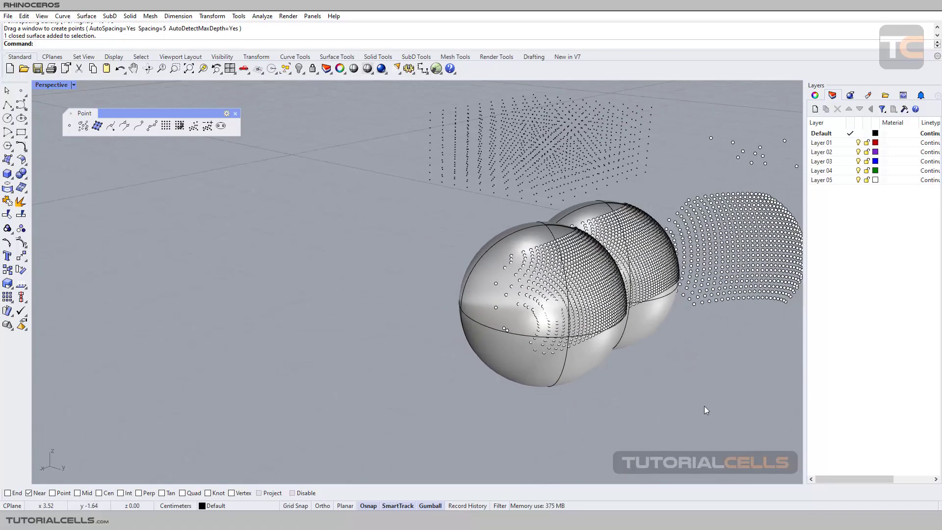